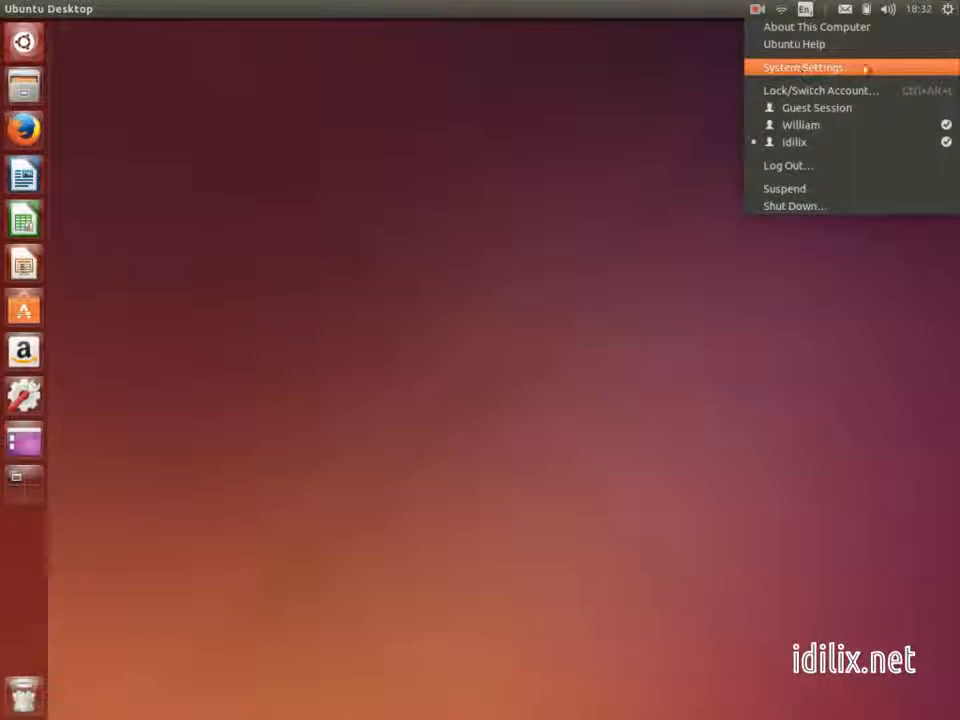
Open the Appearance settings in System Settings and set the desktop background to the Forever wallpaper
left_click(781, 72)
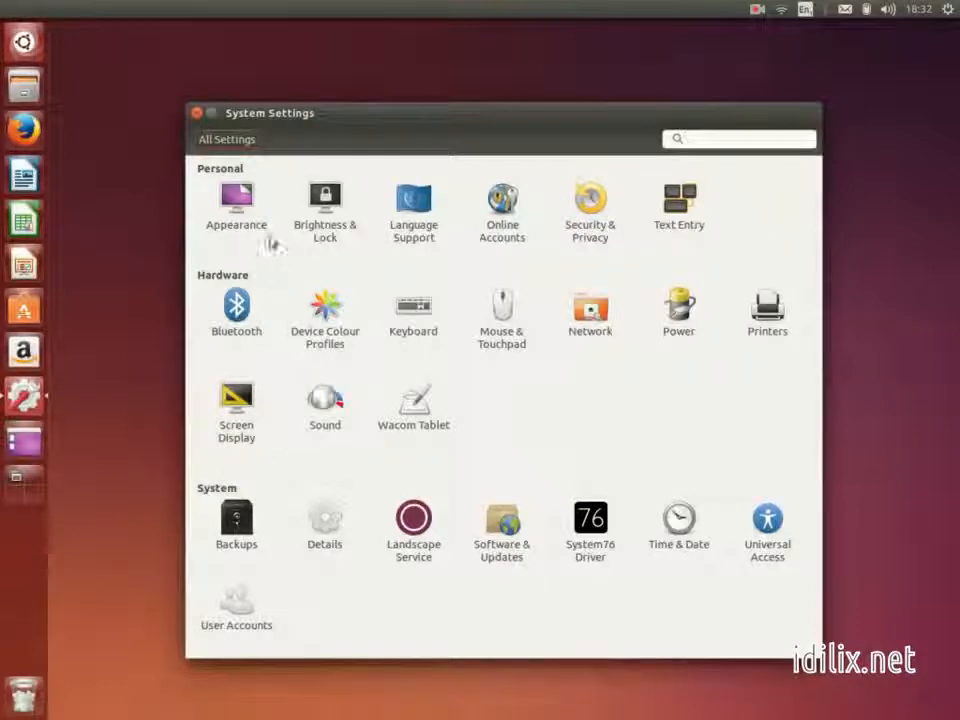
left_click(232, 205)
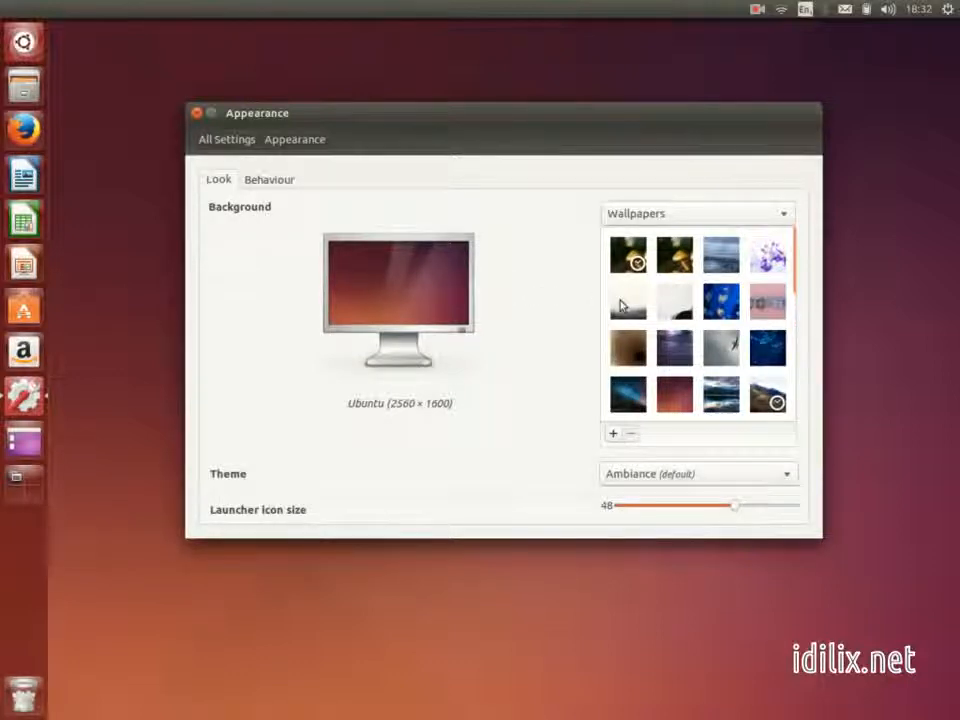
left_click(634, 402)
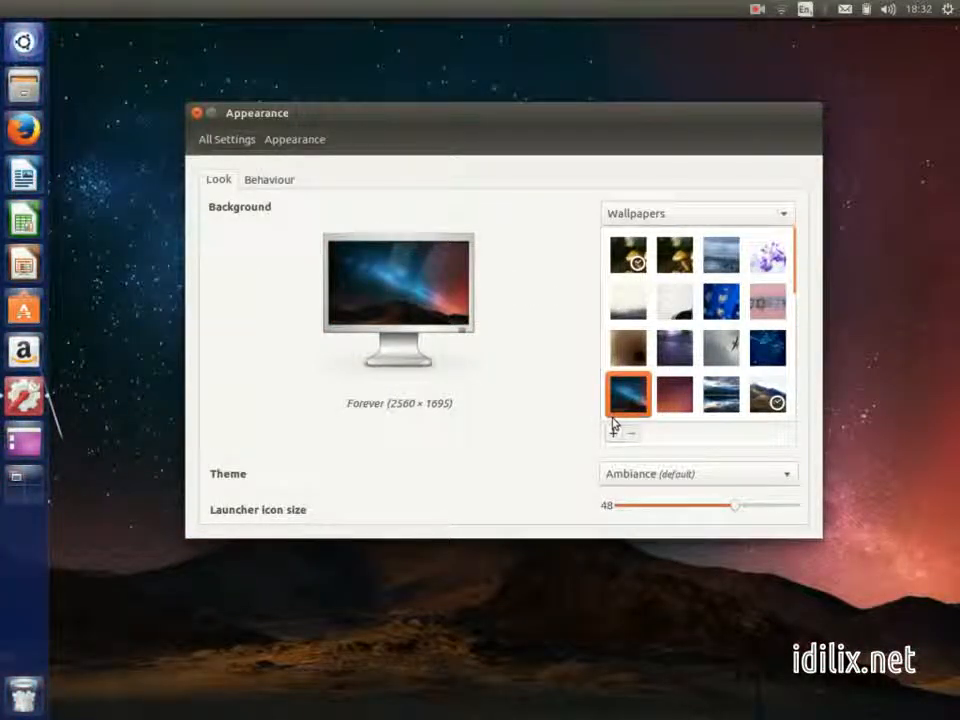
left_click(613, 431)
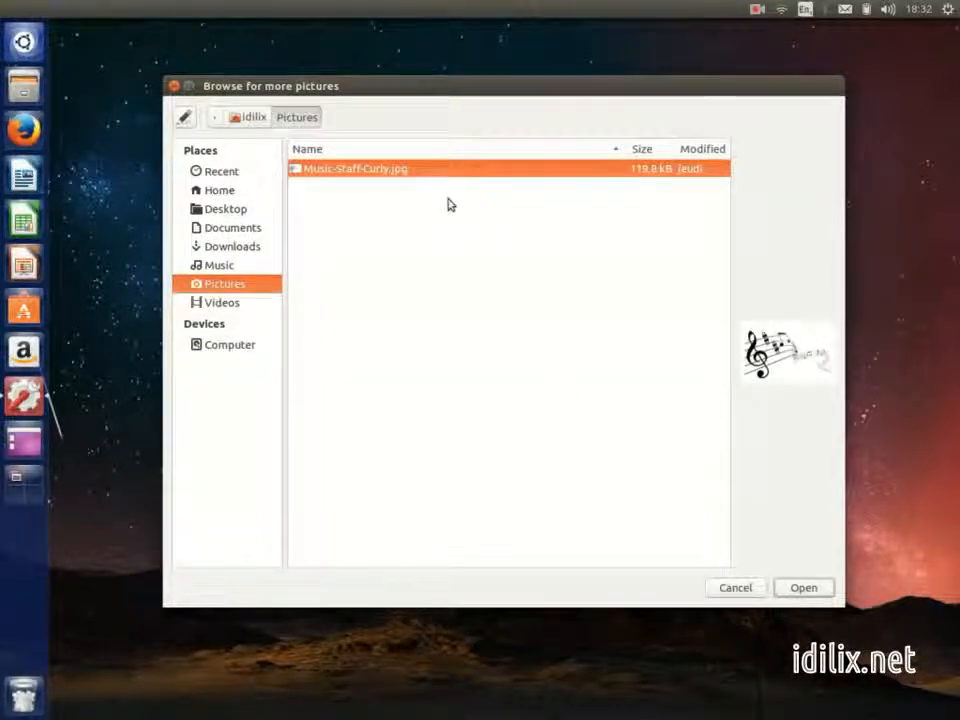
left_click(737, 589)
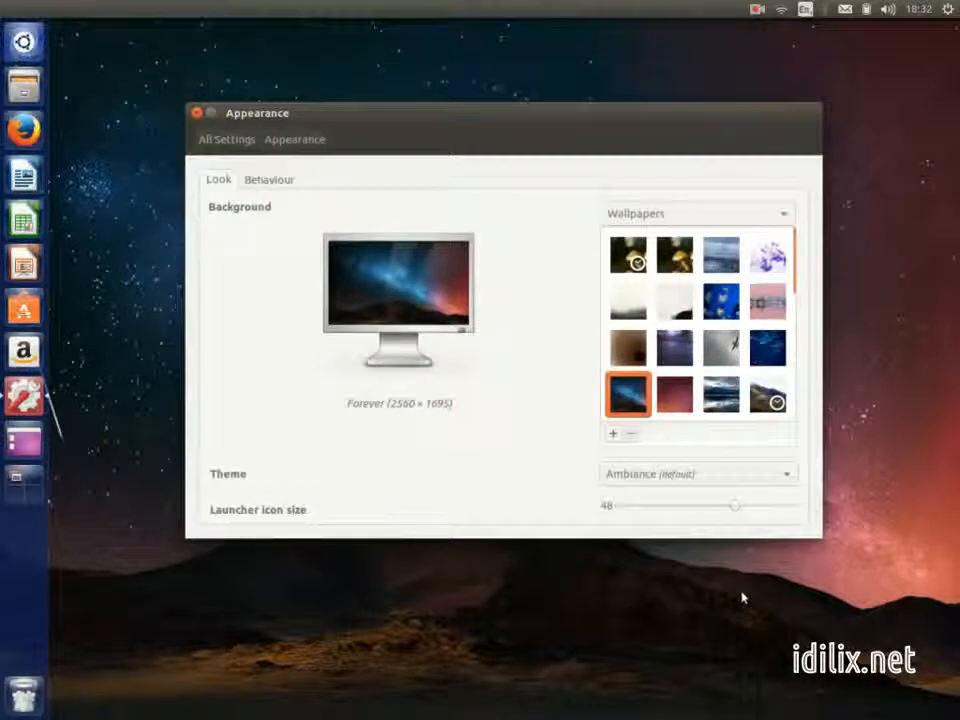
Change the desktop background to a vertical gradient with dark blue as its first colour
left_click(686, 213)
left_click(670, 253)
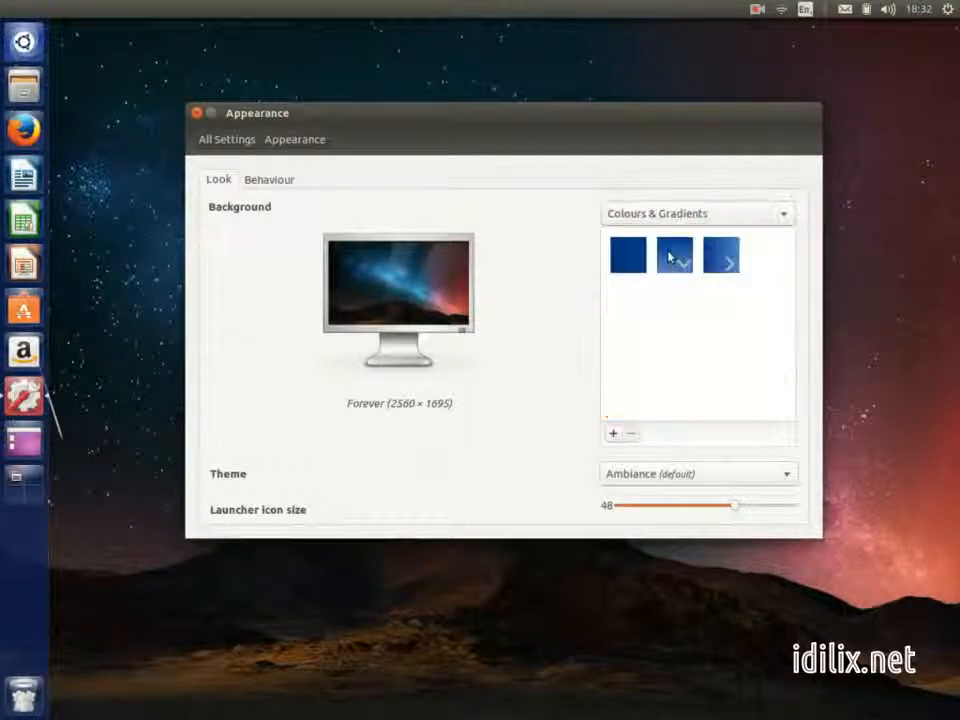
left_click(676, 256)
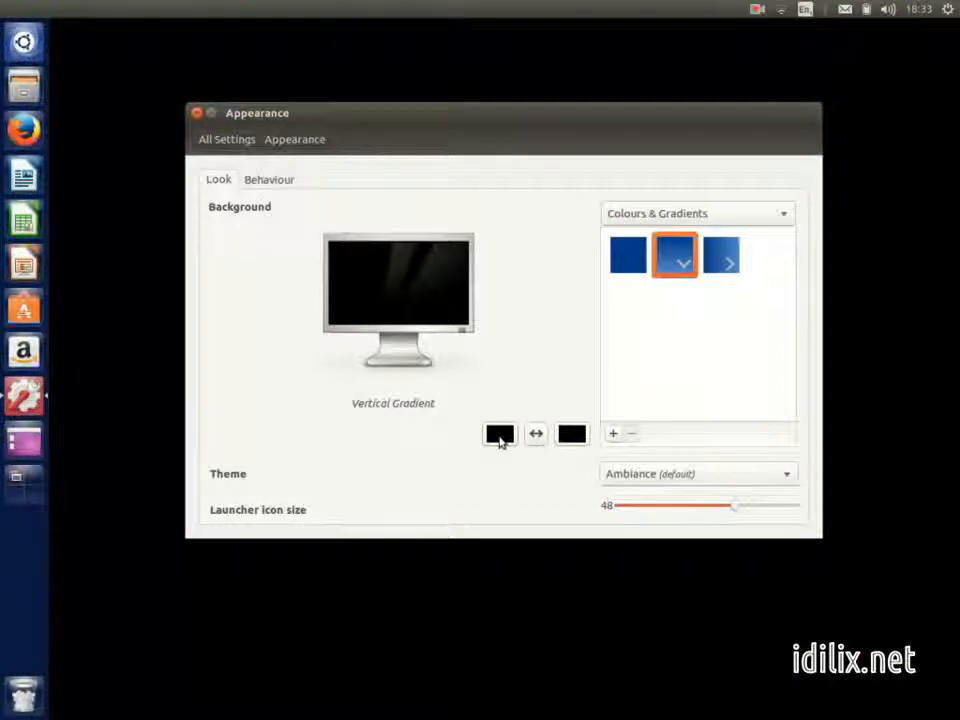
left_click(500, 436)
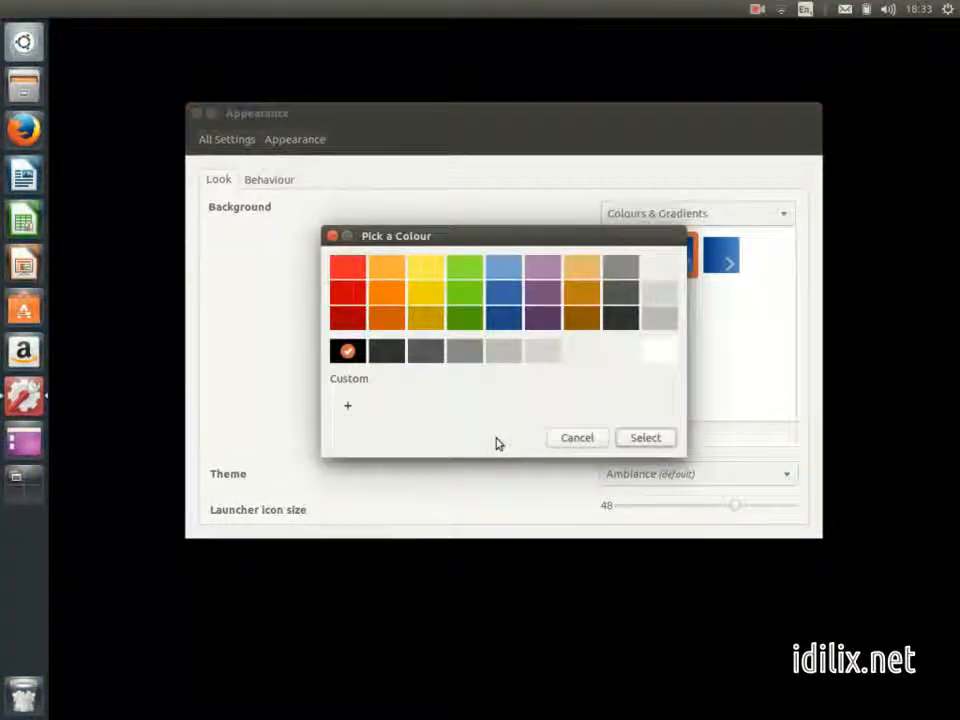
left_click(504, 293)
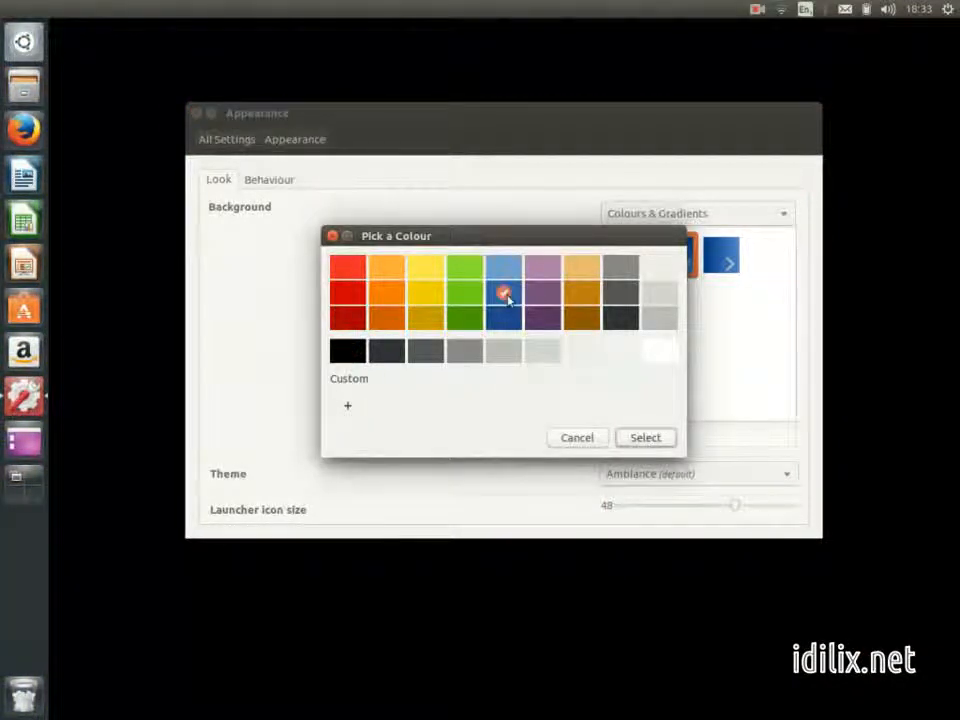
left_click(507, 316)
left_click(645, 438)
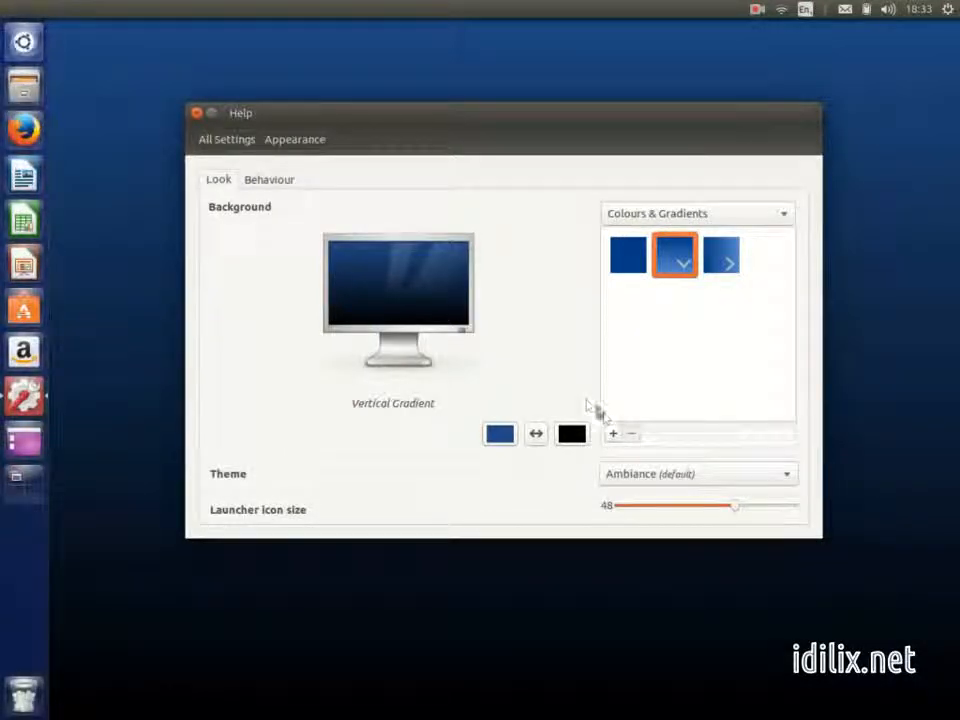
Keep the Ambiance theme and reduce the launcher icon size to 30
left_click(643, 478)
left_click(645, 479)
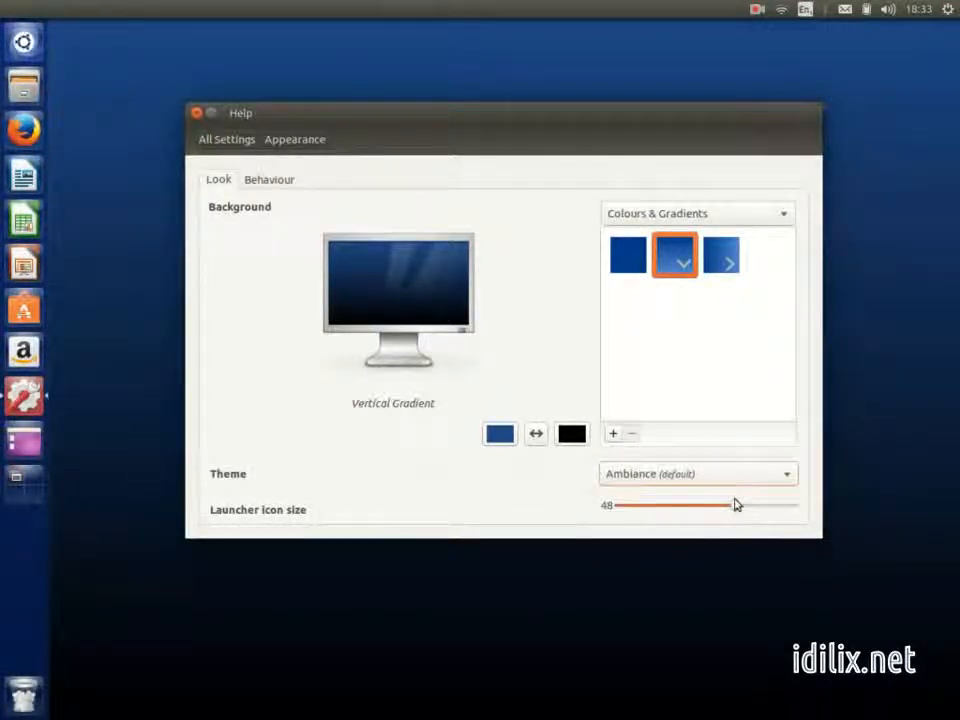
left_click_drag(735, 506, 672, 510)
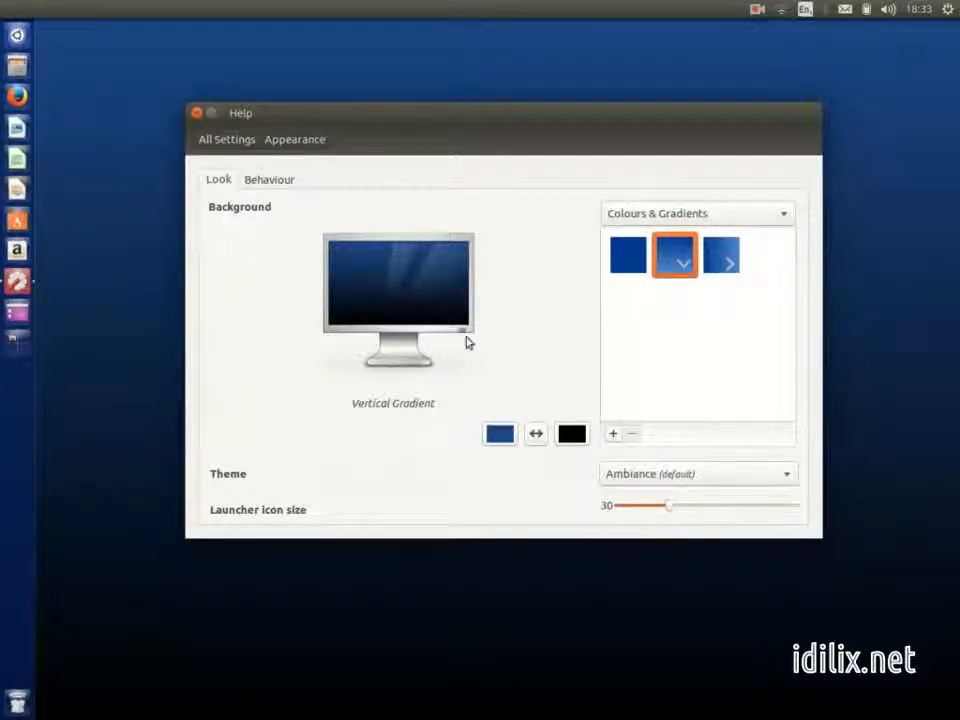
Try out the launcher auto-hide, workspaces and show desktop icon options in the Behaviour settings, restoring each one
left_click(270, 180)
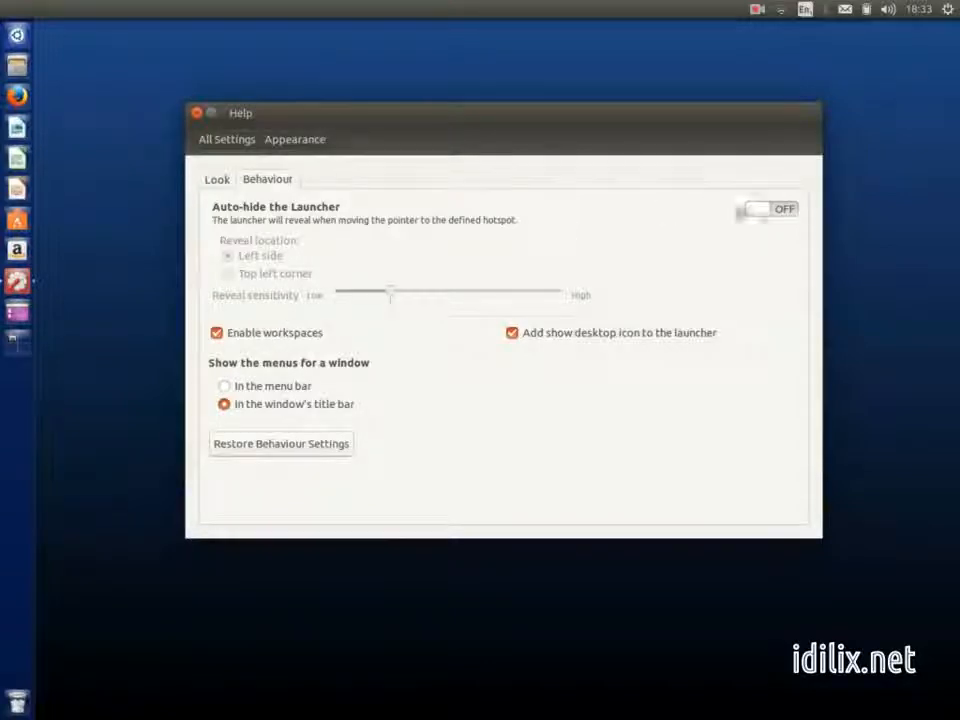
left_click(777, 218)
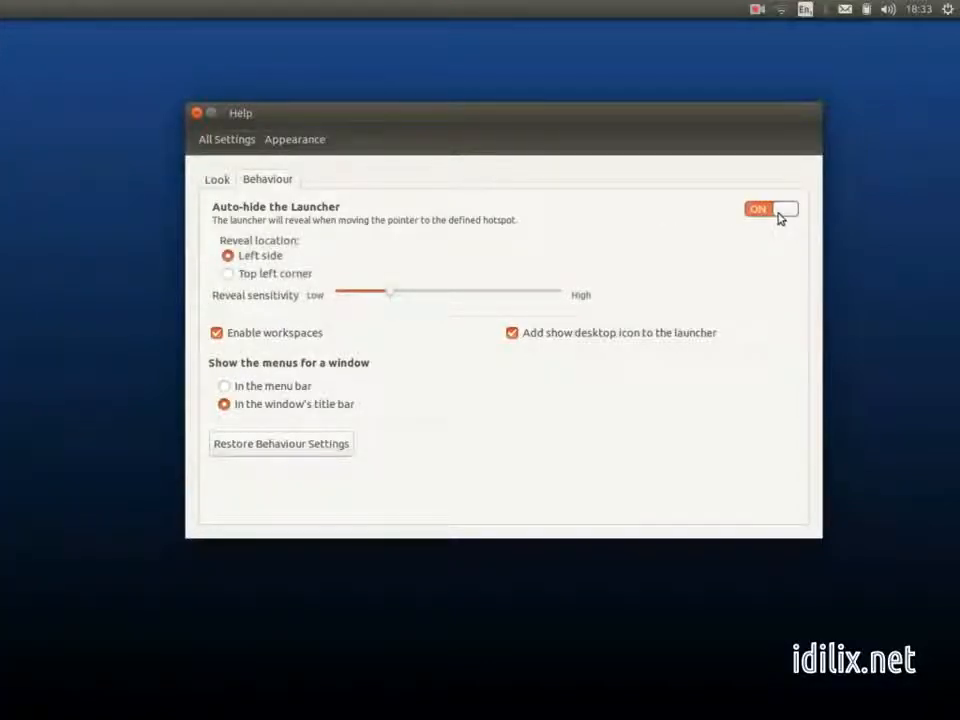
left_click(779, 216)
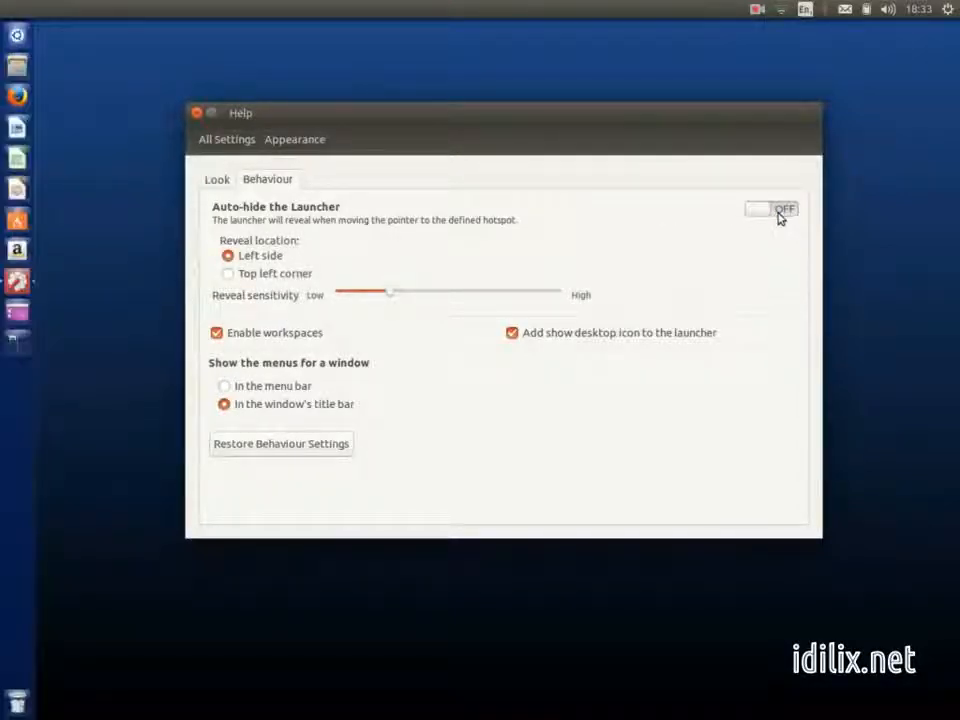
left_click(254, 339)
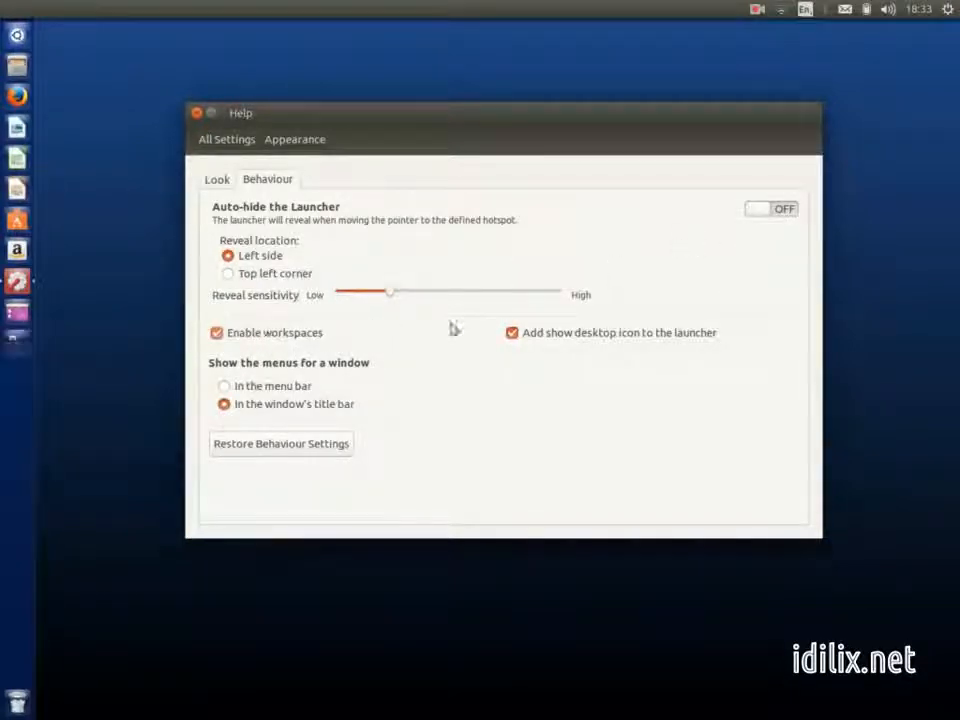
left_click(541, 340)
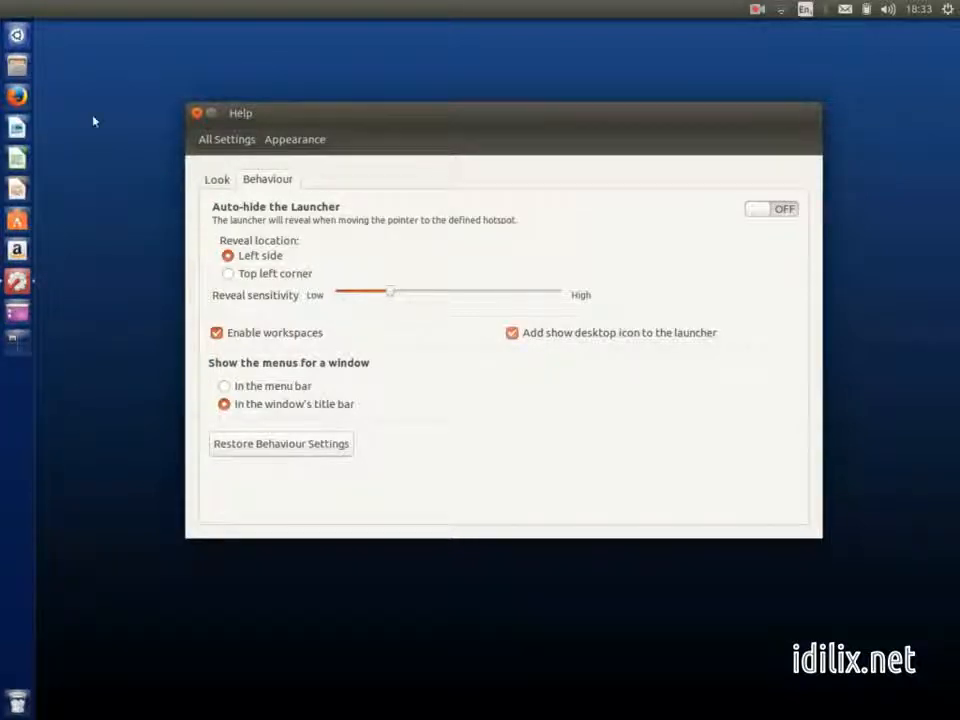
Open the Home folder beside the Appearance window and look at where its window menus are shown
left_click(17, 66)
left_click_drag(367, 113, 471, 67)
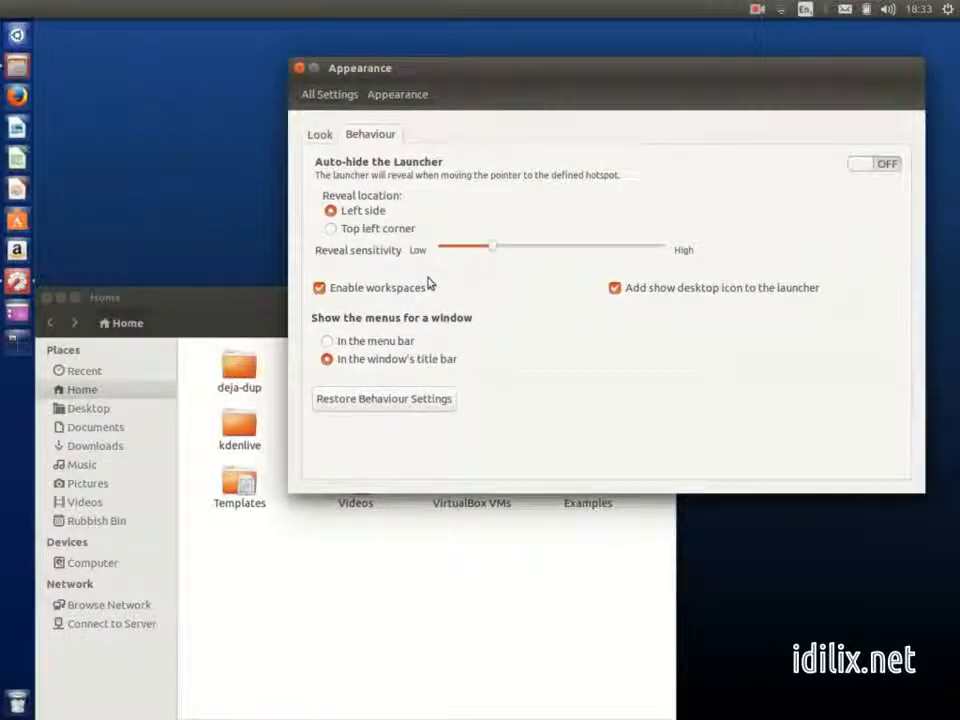
left_click(221, 317)
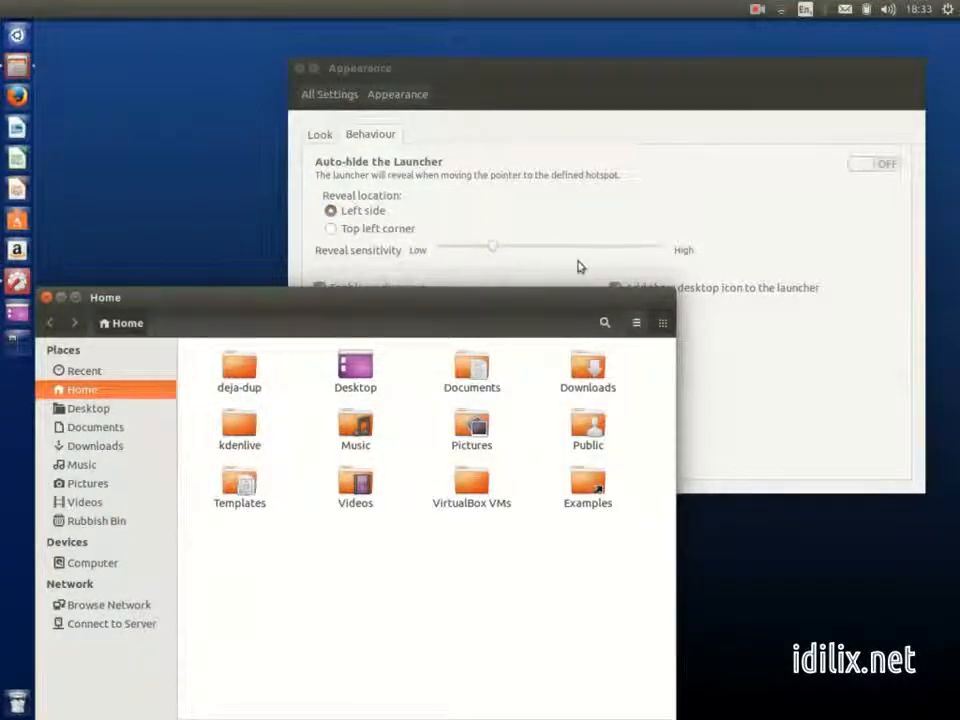
mouse_move(155, 299)
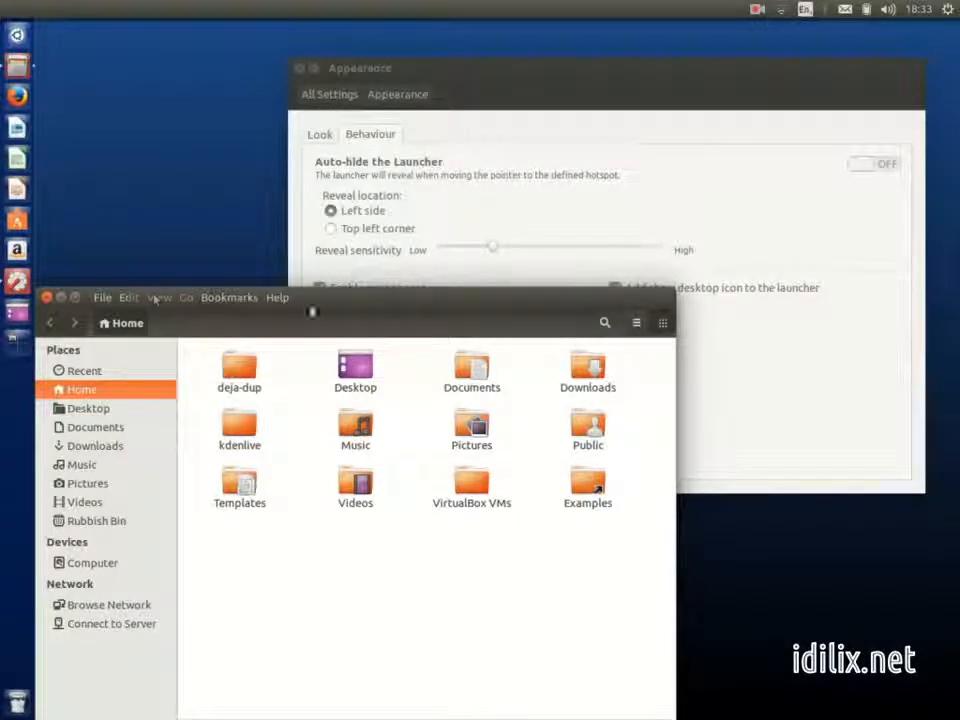
Set window menus to show in the menu bar and check them with the Home folder window
left_click(726, 360)
left_click(370, 345)
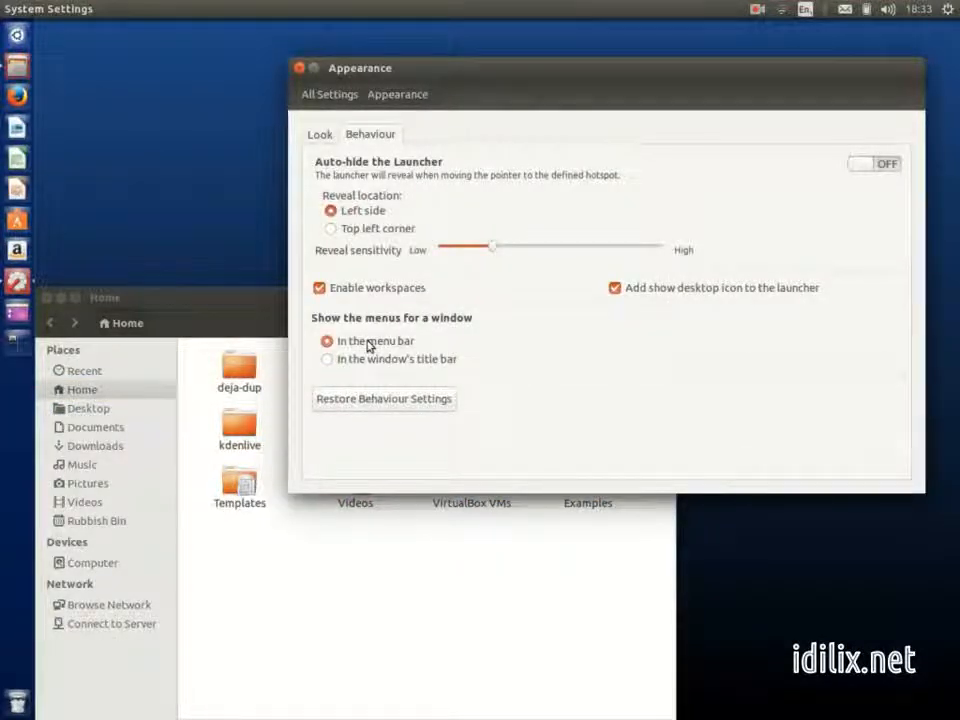
left_click(242, 296)
mouse_move(92, 8)
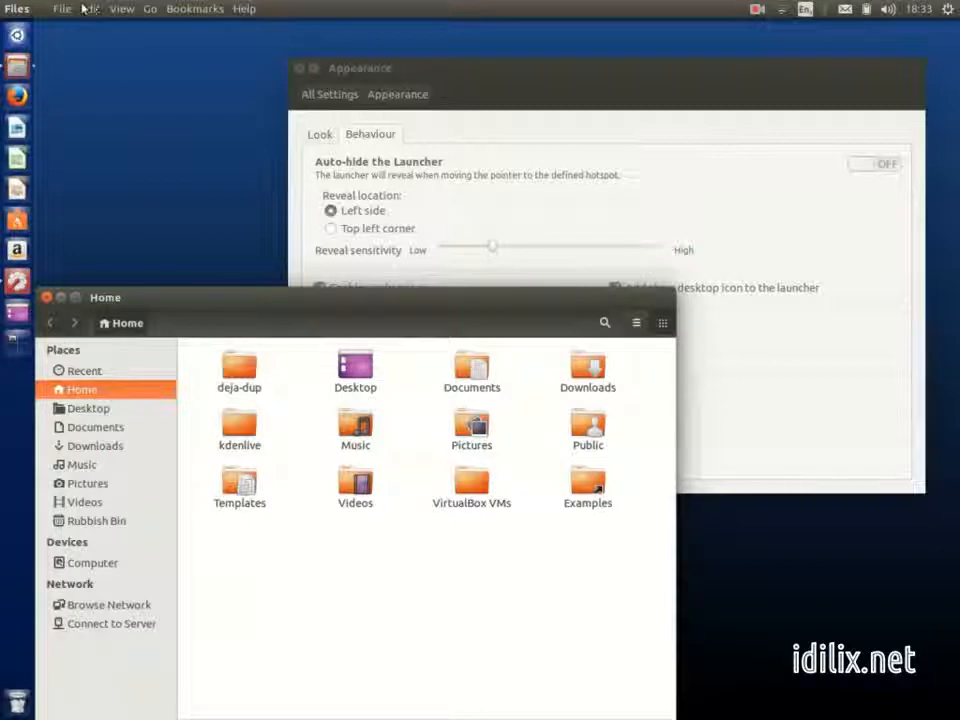
Return to the overview of all settings and close the Home folder window
left_click(373, 107)
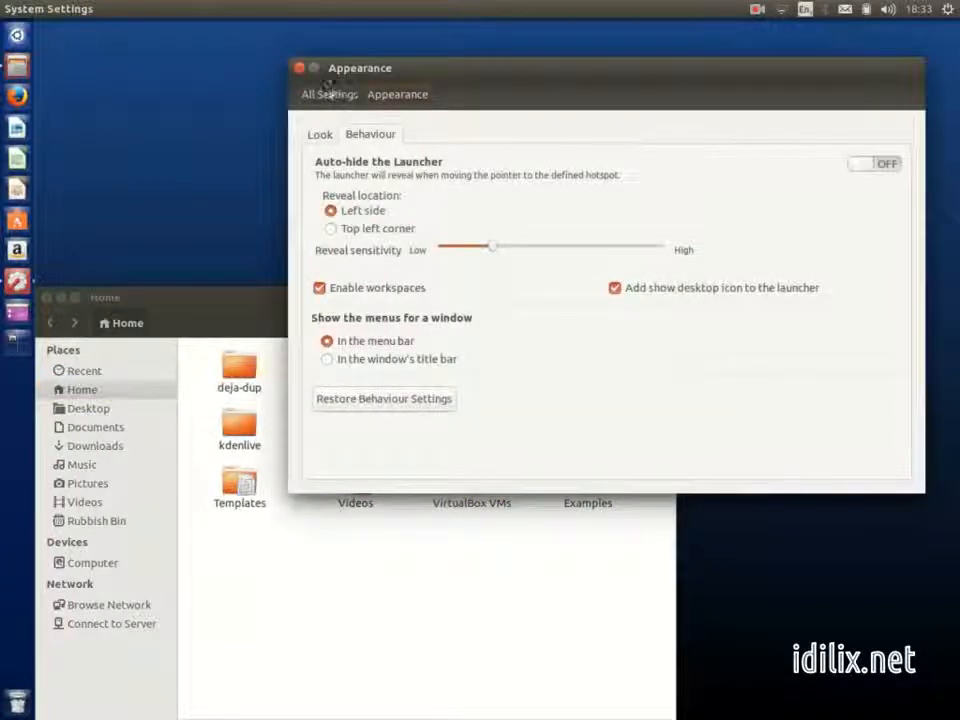
left_click(326, 95)
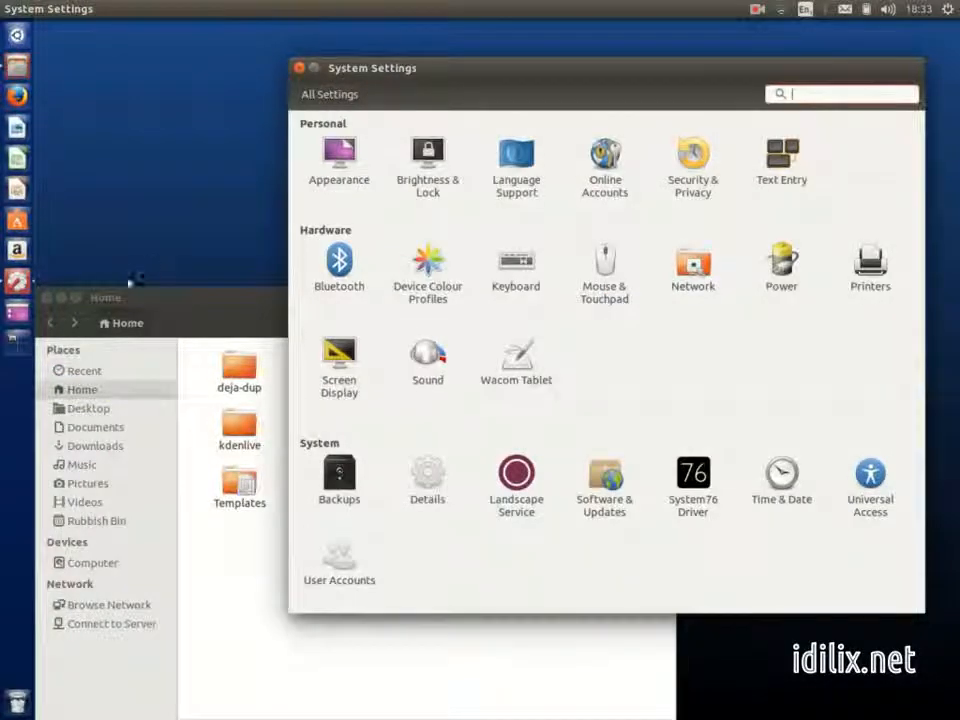
left_click(46, 298)
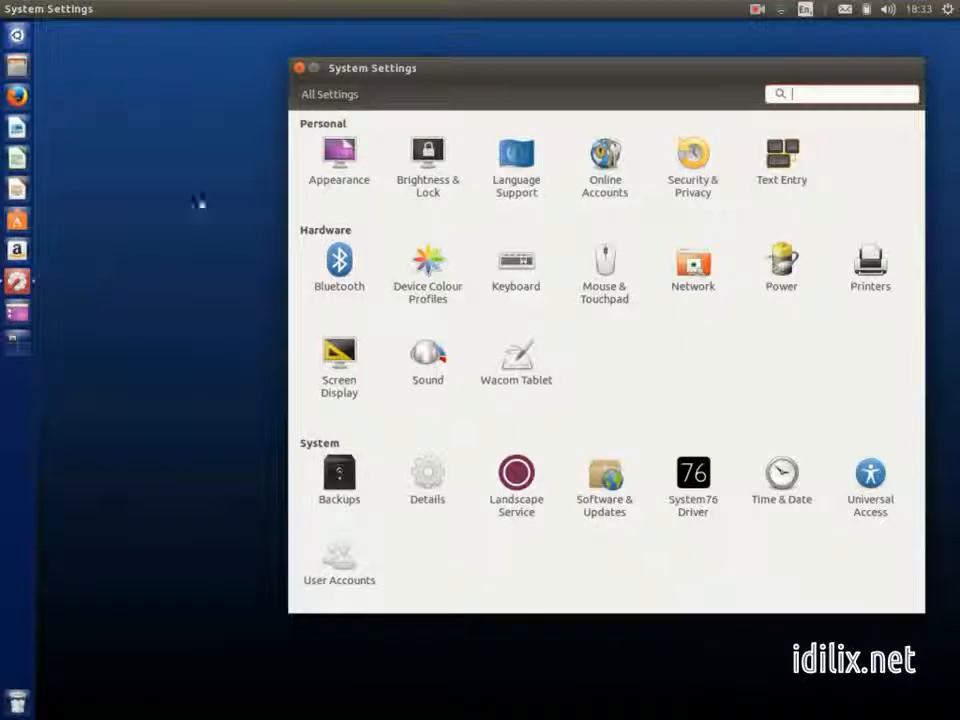
In Brightness & Lock, raise the screen brightness slightly, keeping the 5 minutes screen-off time and the lock off
left_click(434, 165)
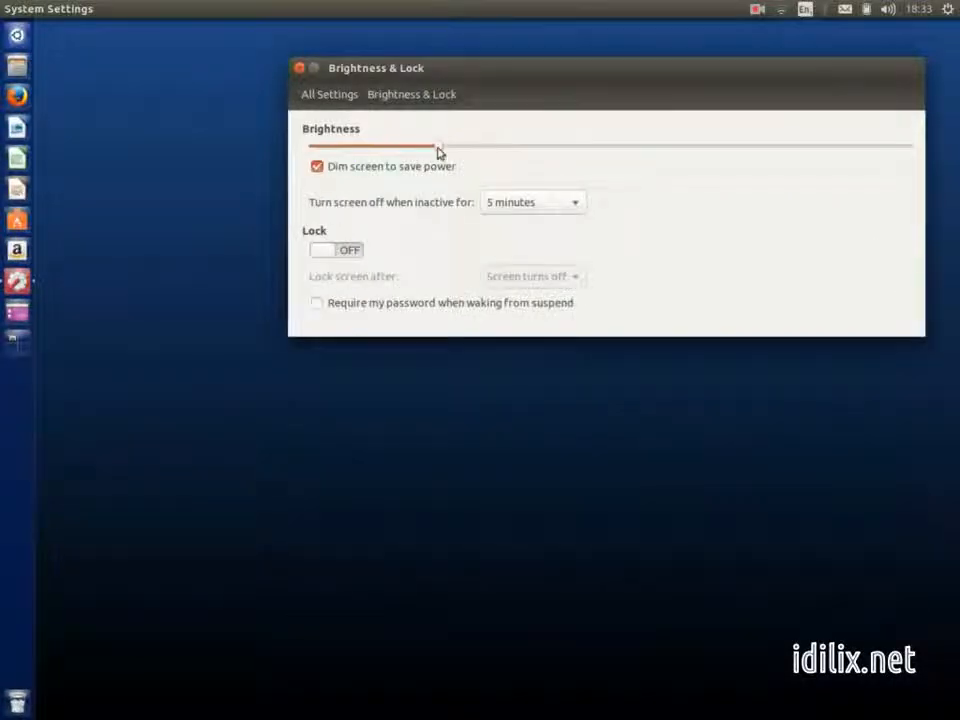
mouse_move(439, 150)
left_mouse_down()
mouse_move(491, 150)
mouse_move(437, 150)
mouse_move(456, 160)
left_mouse_up()
left_click(551, 204)
left_click(552, 204)
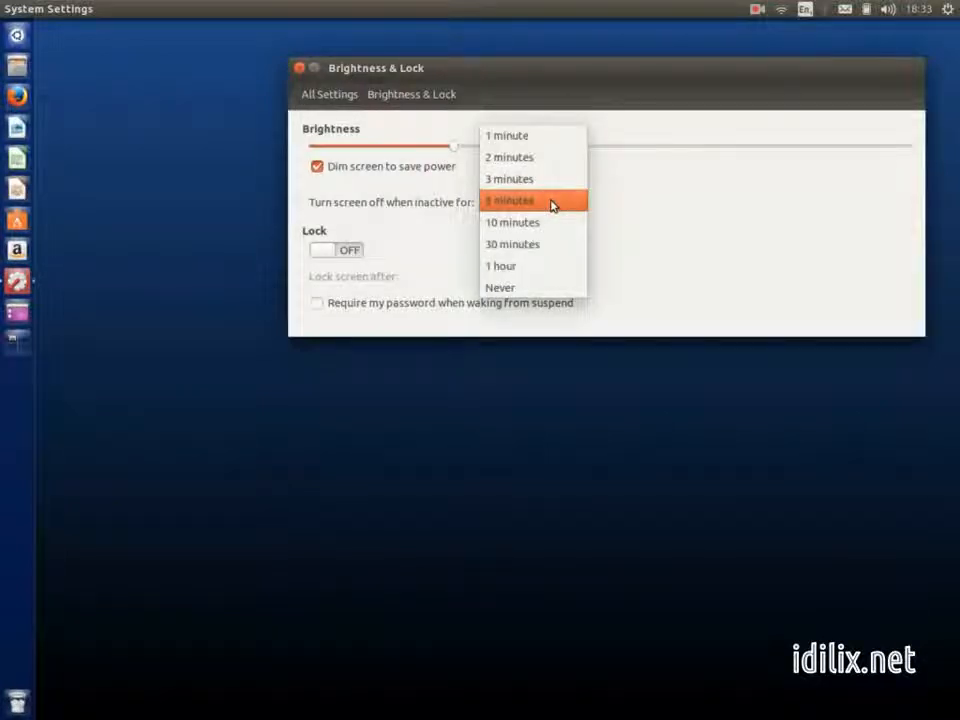
left_click(551, 204)
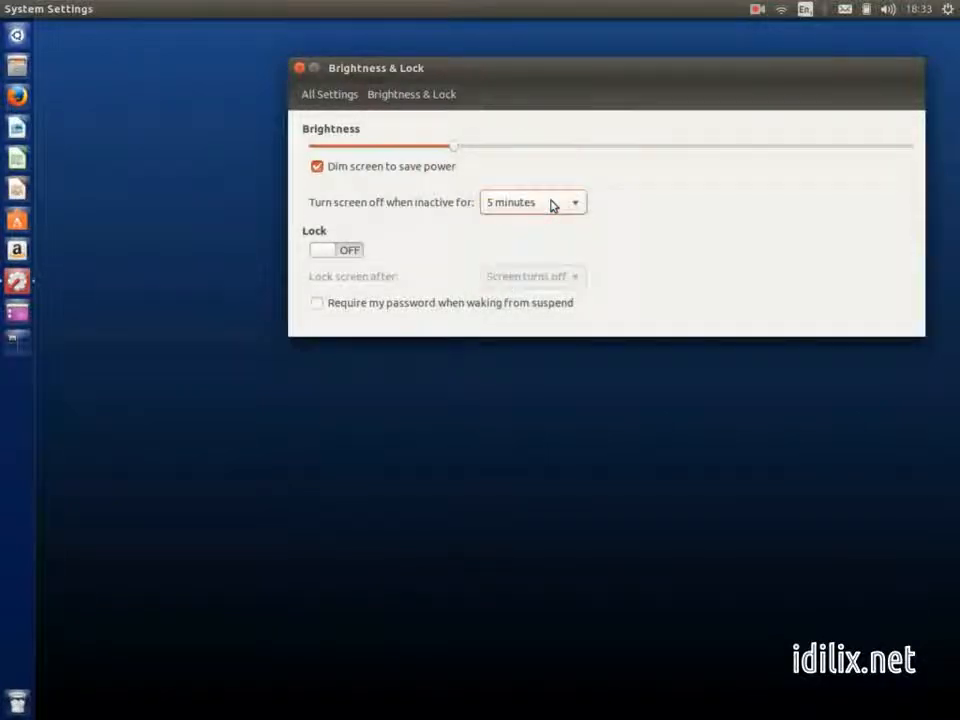
left_click(337, 253)
left_click(338, 255)
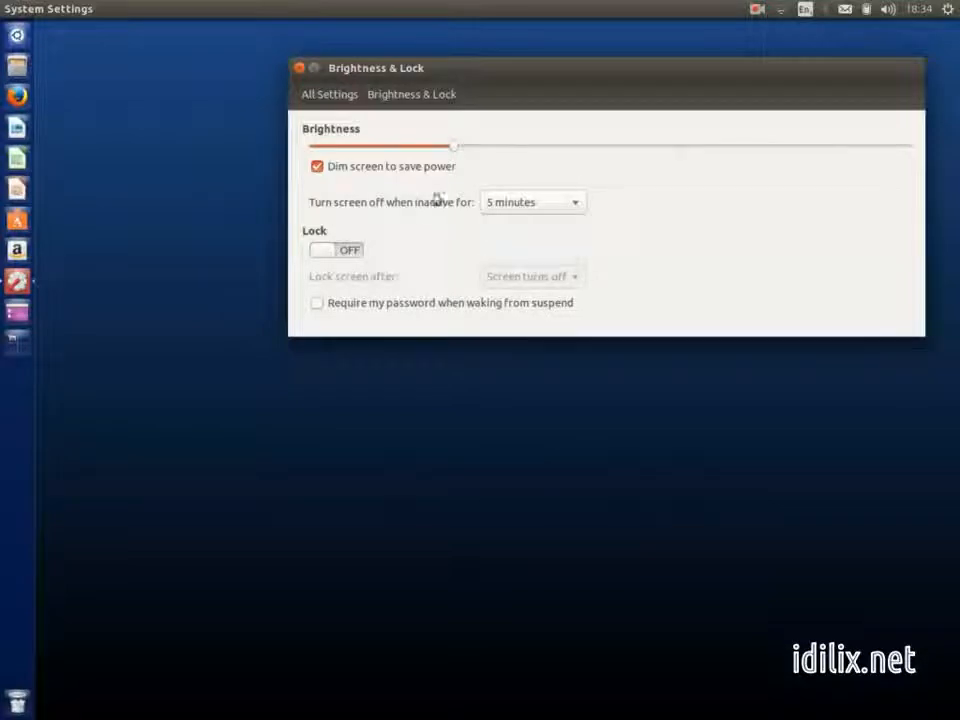
Examine the Security & Privacy options for passwords, file and application usage, online Dash search results and diagnostics
left_click(336, 95)
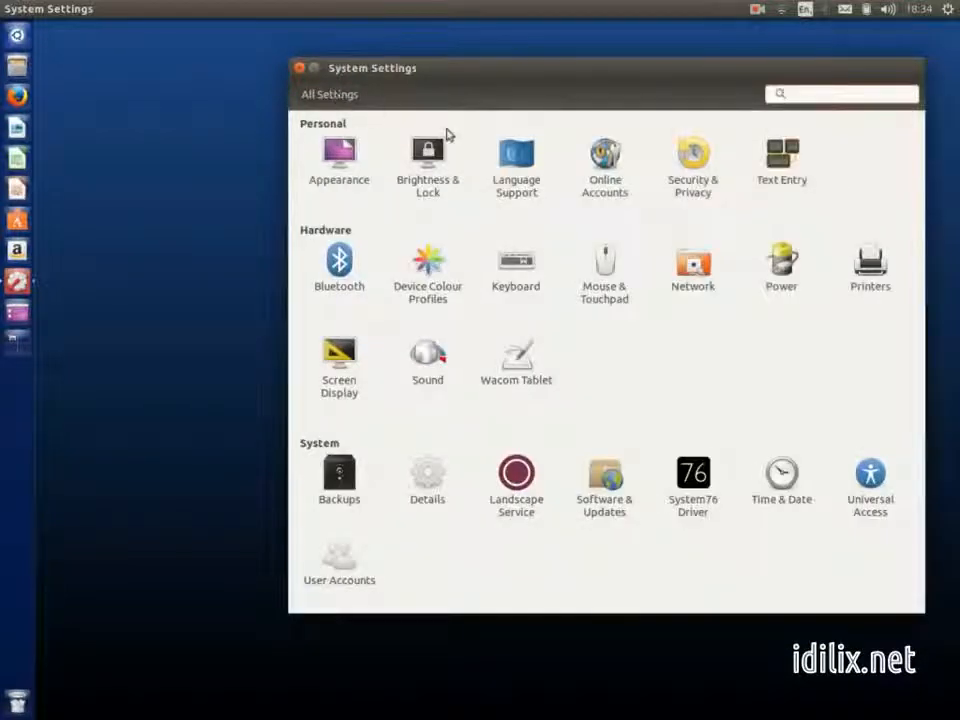
left_click(690, 158)
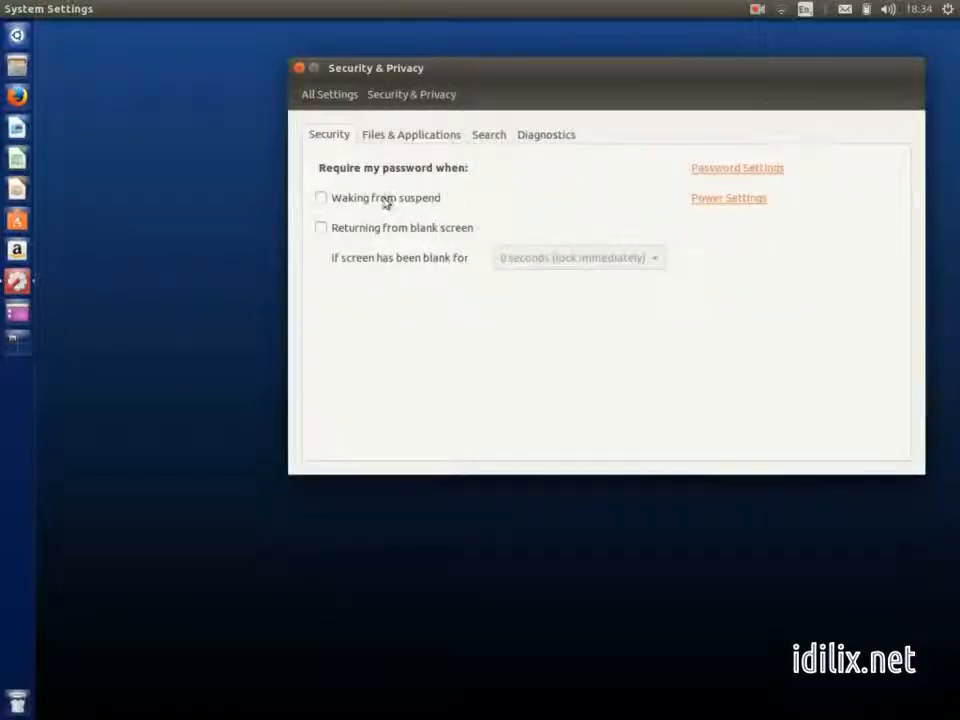
left_click(424, 136)
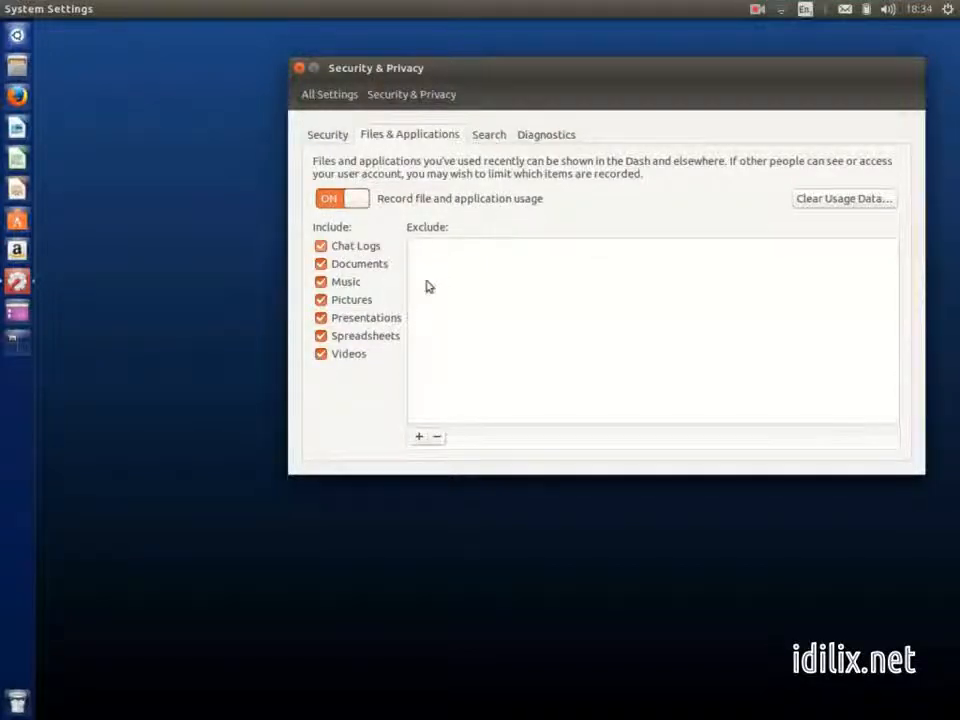
left_click(490, 141)
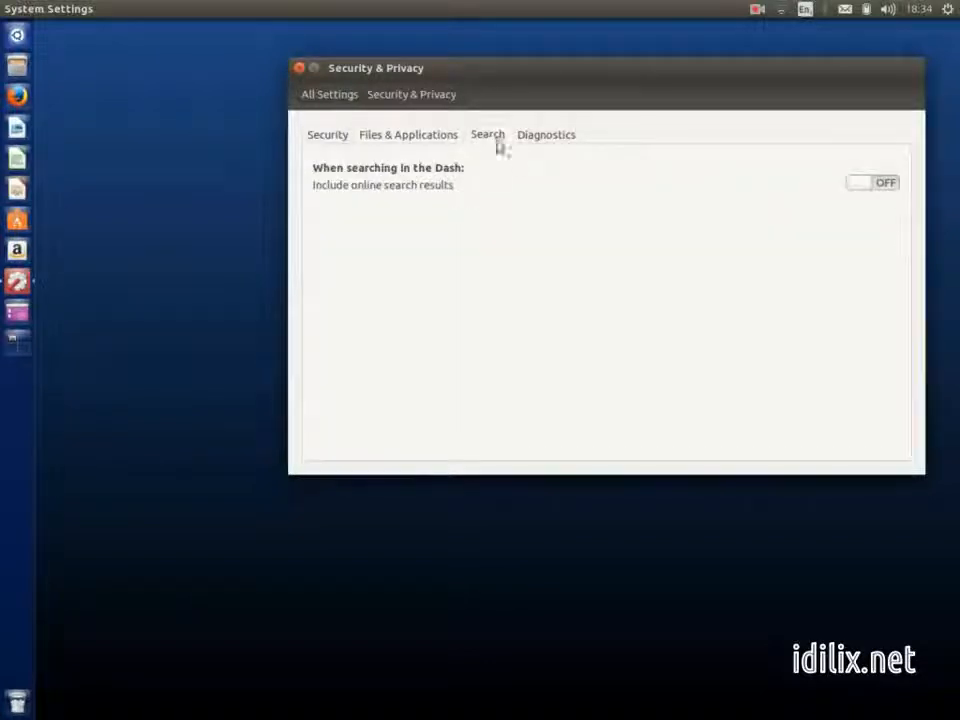
left_click(889, 184)
left_click(885, 186)
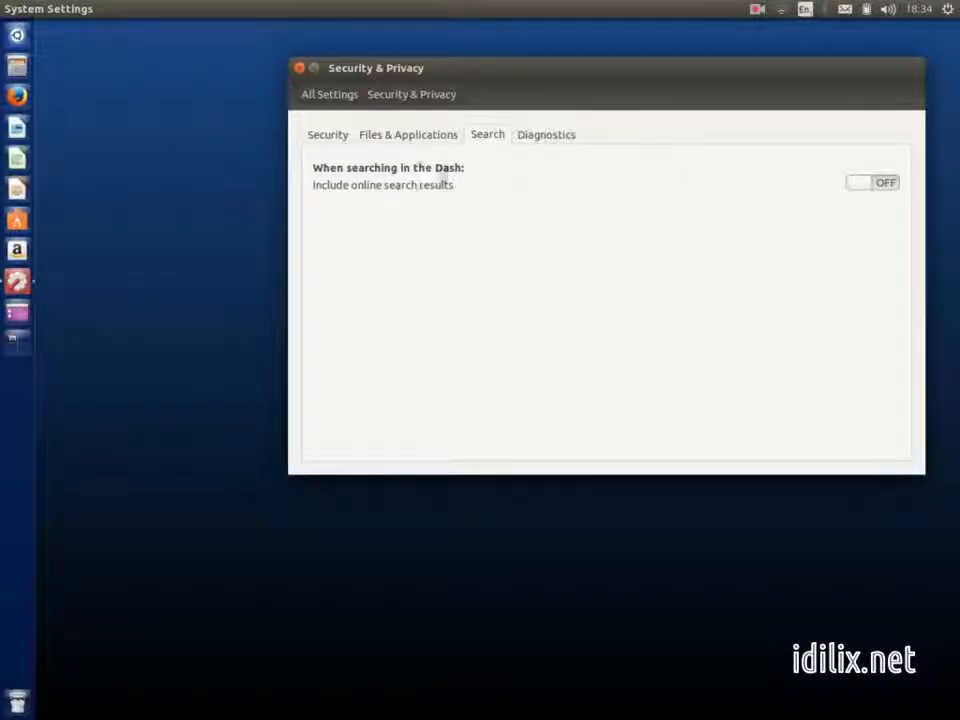
left_click(557, 139)
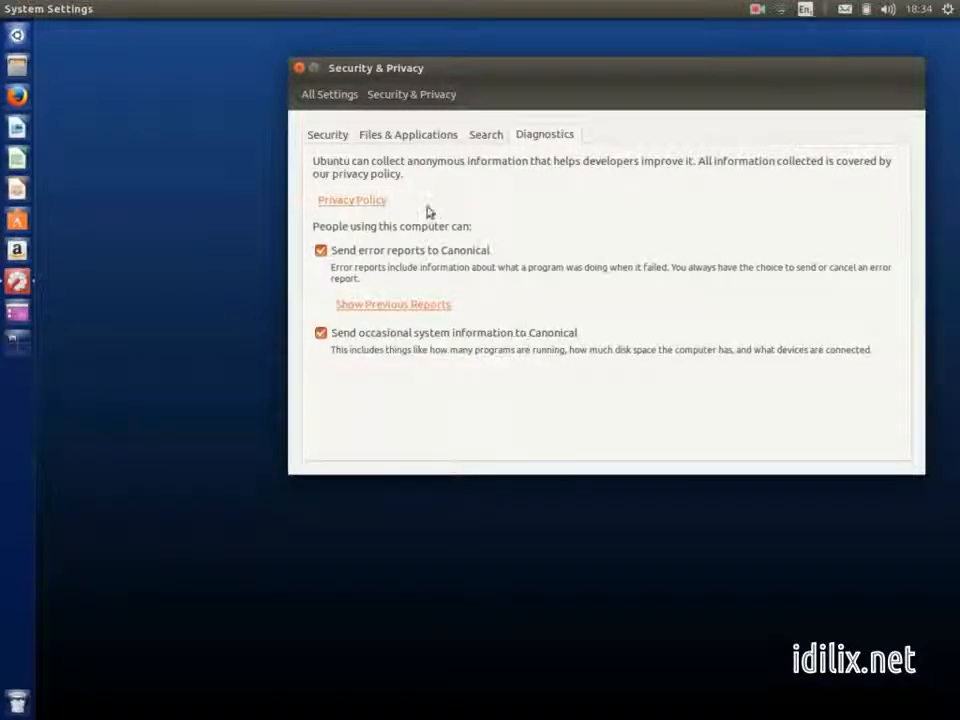
Examine the resolution, rotation, launcher placement and scaling options in the Screen Display settings, and return to the settings overview
left_click(332, 97)
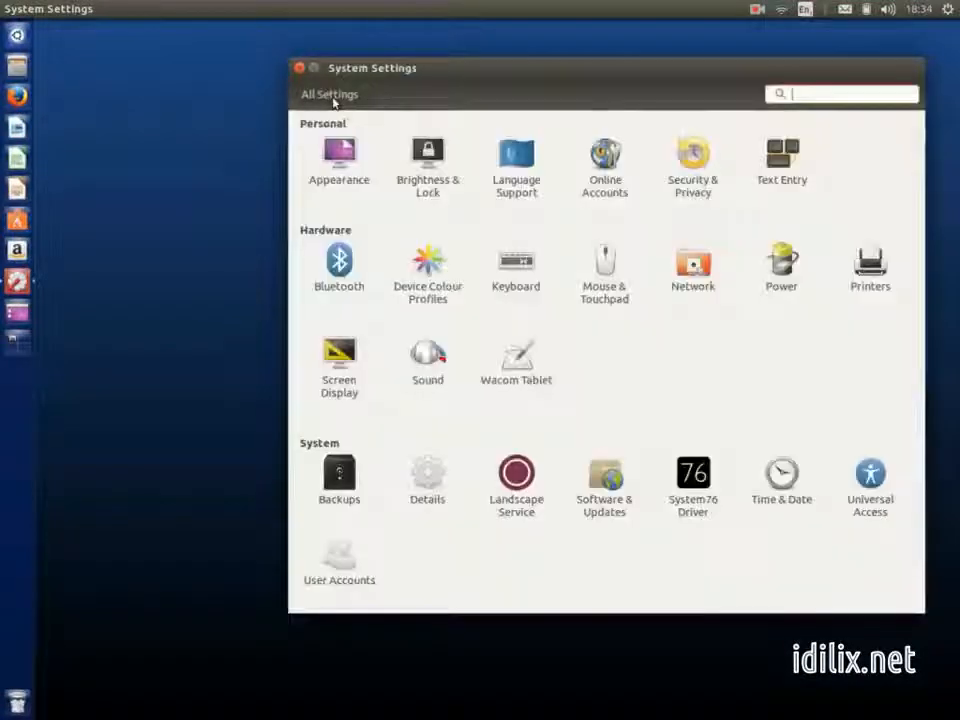
left_click(341, 372)
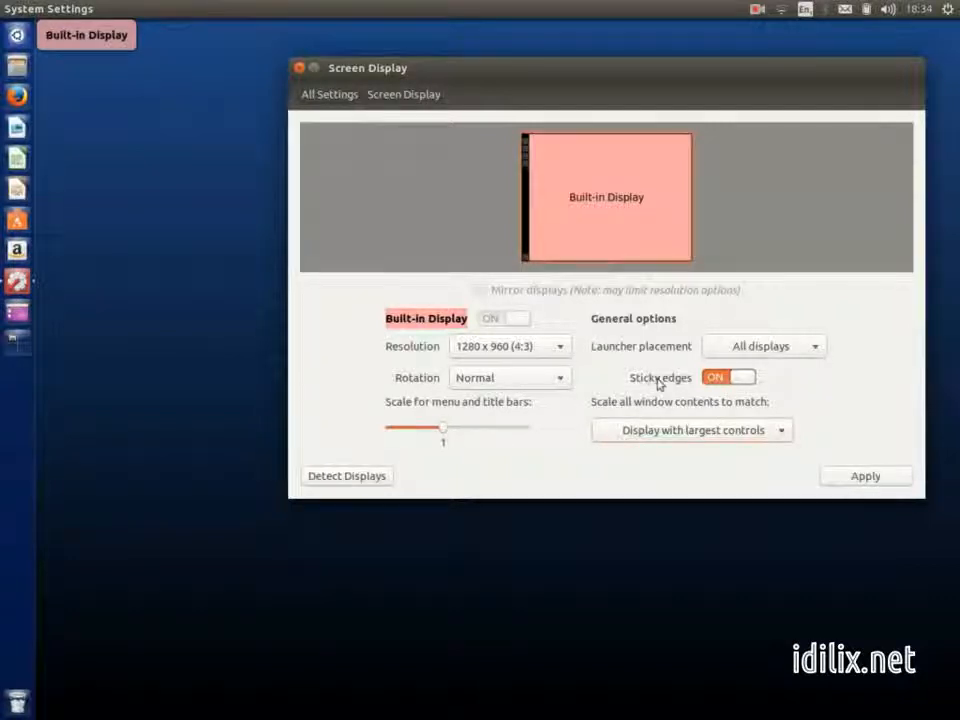
left_click(329, 94)
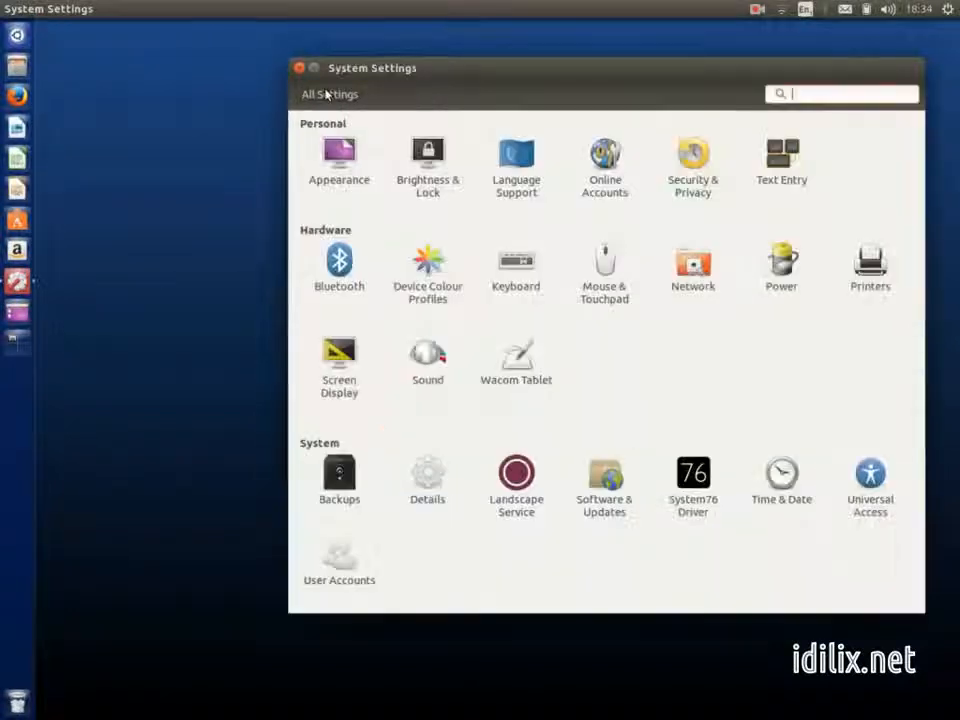
Examine the Keyboard typing and shortcut settings and the Mouse & Touchpad options, ending on the settings overview
left_click(518, 279)
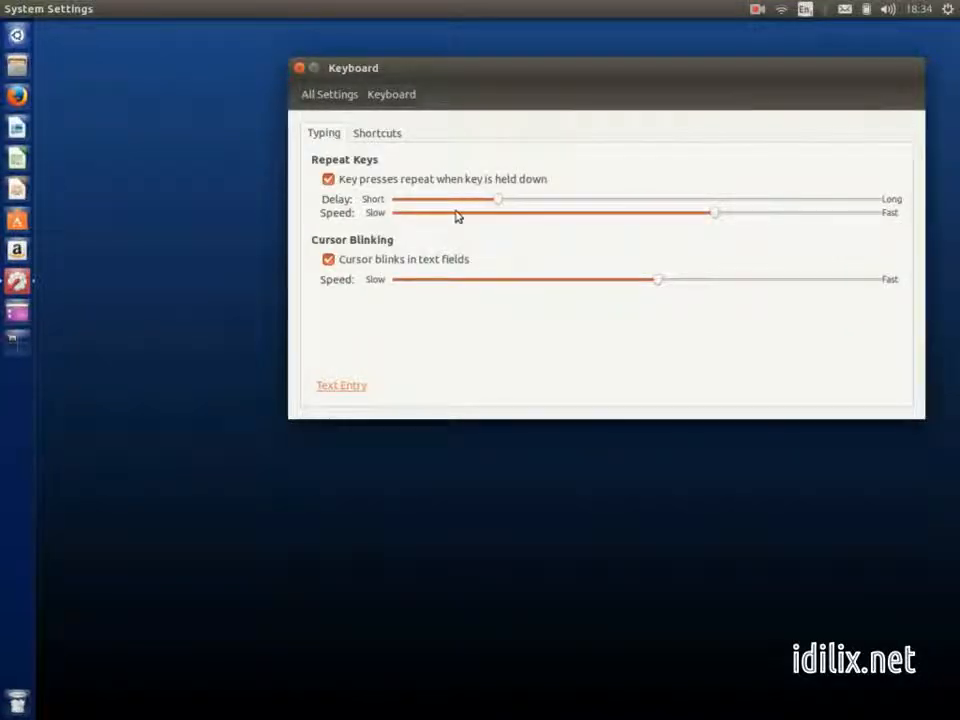
left_click(381, 135)
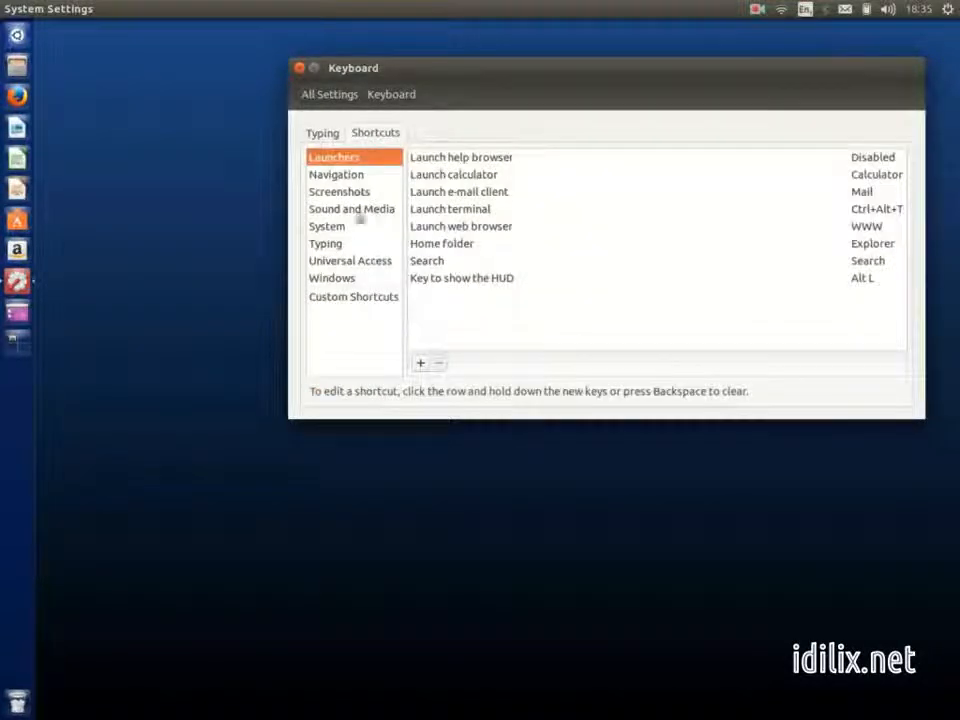
left_click(332, 95)
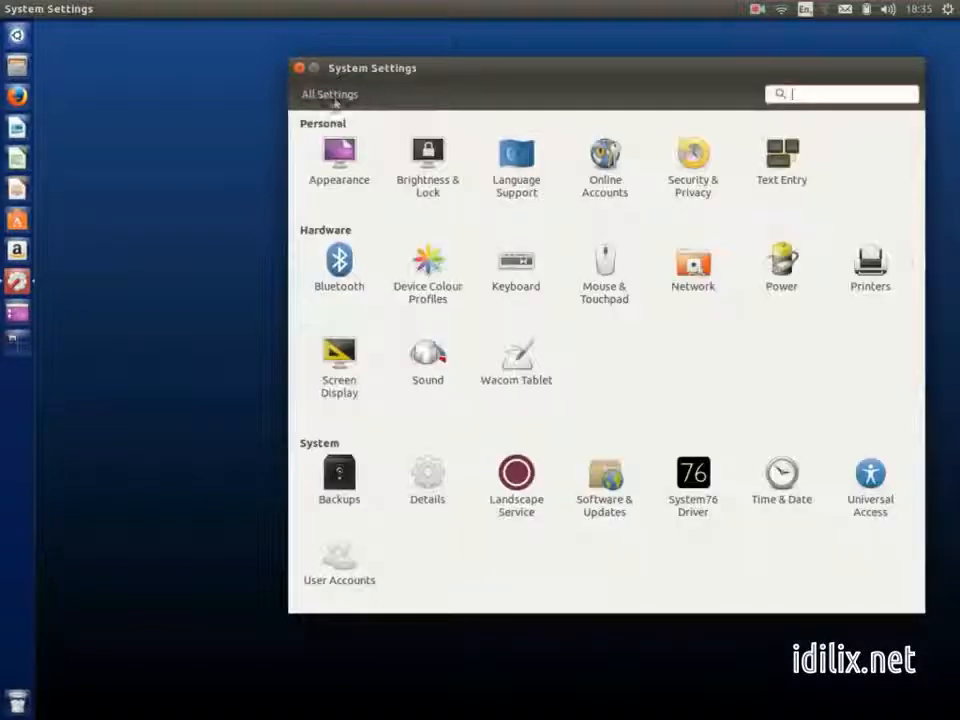
left_click(600, 266)
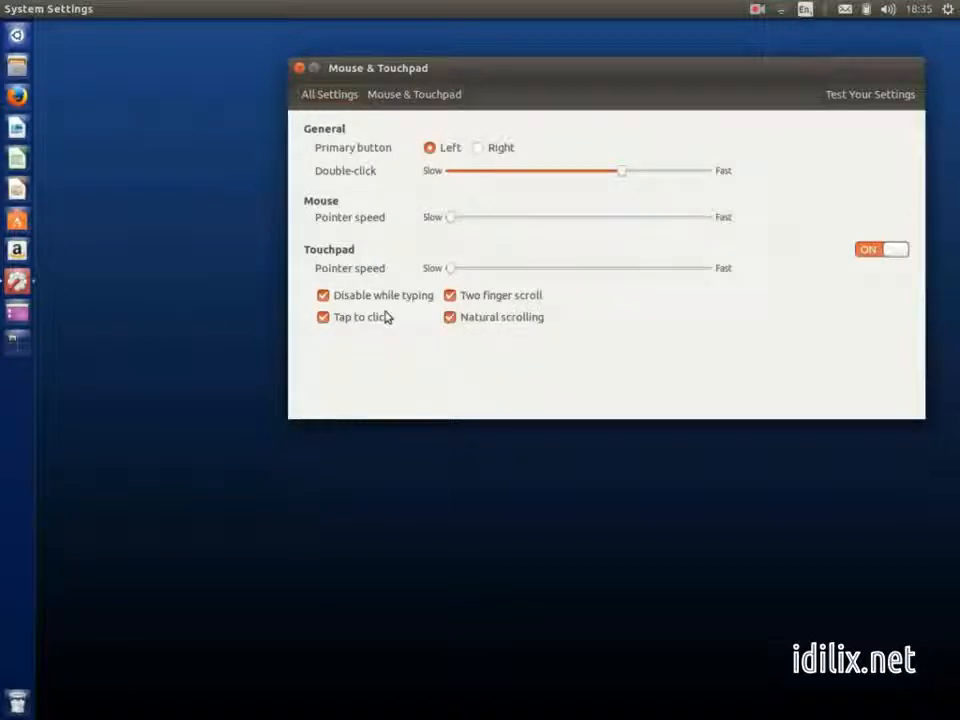
left_click(335, 95)
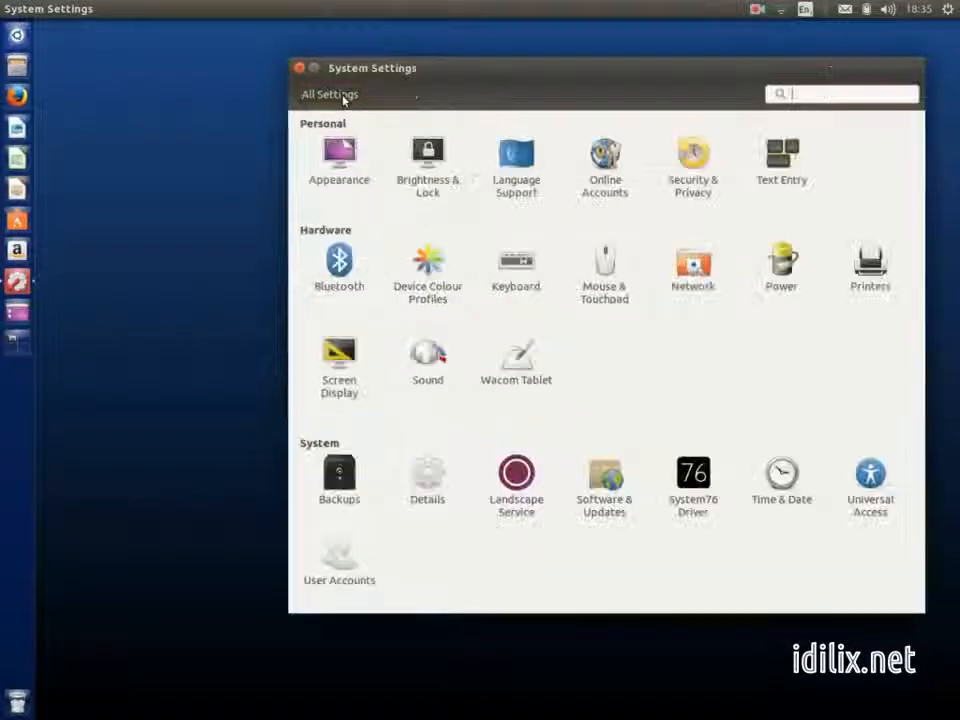
In the Power settings, set the computer to suspend after 1 hour of inactivity when plugged in
left_click(777, 284)
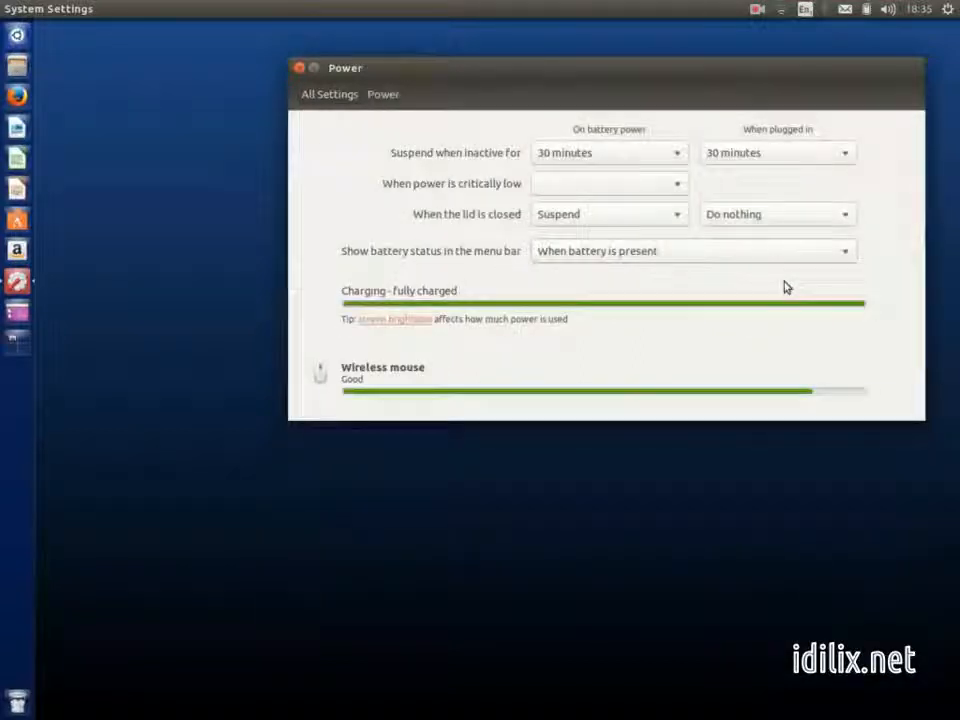
left_click(731, 158)
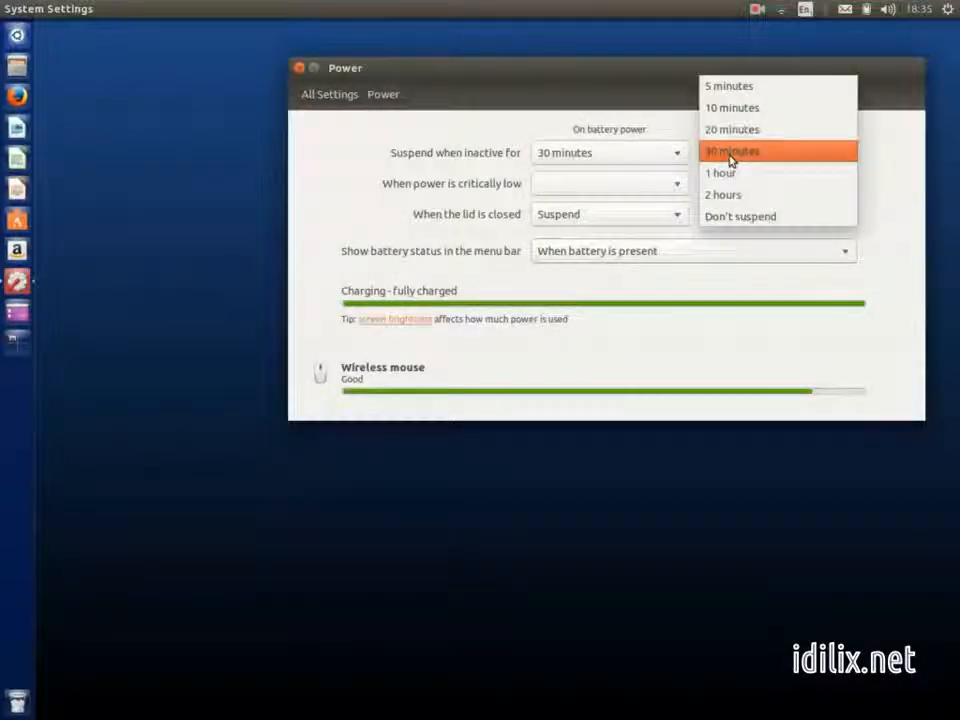
left_click(731, 174)
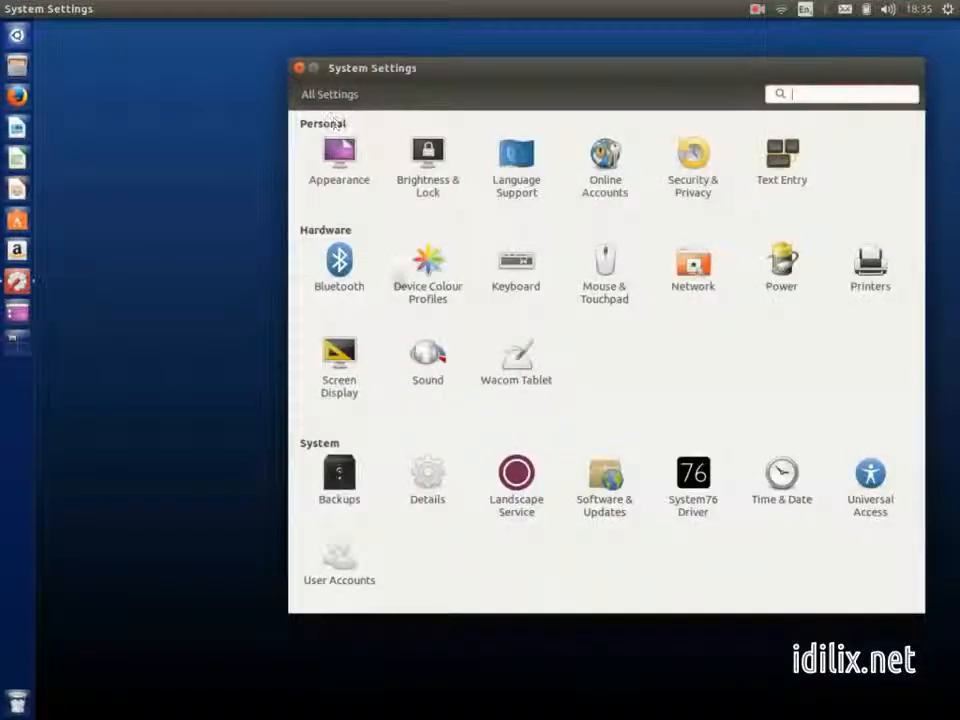
Examine the system overview and default applications in Details, and return to the settings overview
left_click(428, 490)
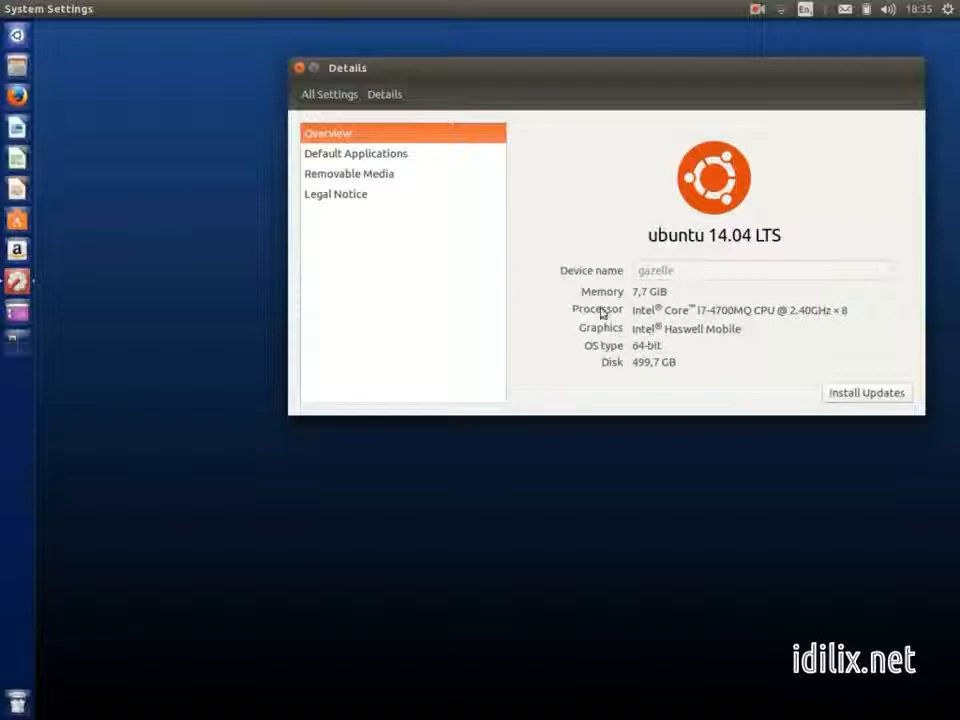
left_click(418, 155)
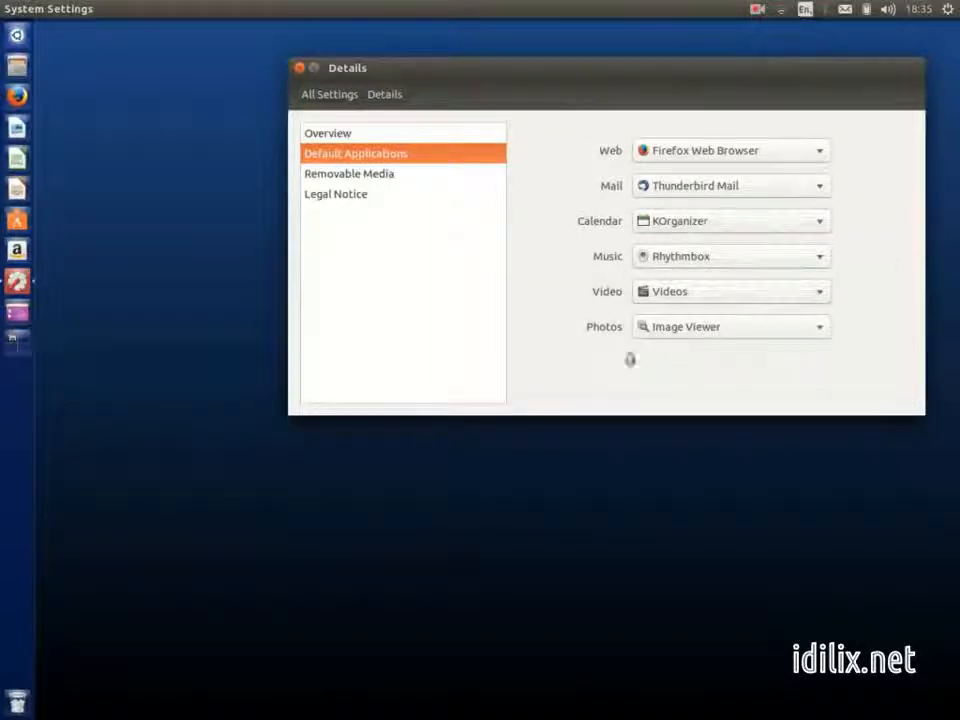
left_click(332, 96)
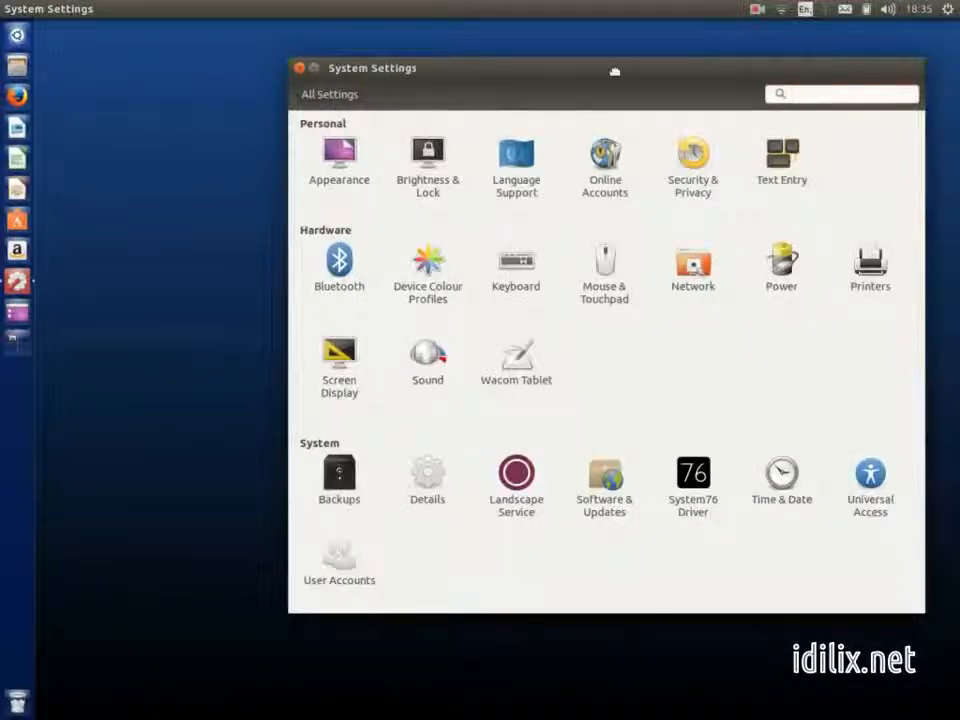
Move the System Settings window closer to the middle of the desktop and close it
left_click_drag(615, 71, 502, 97)
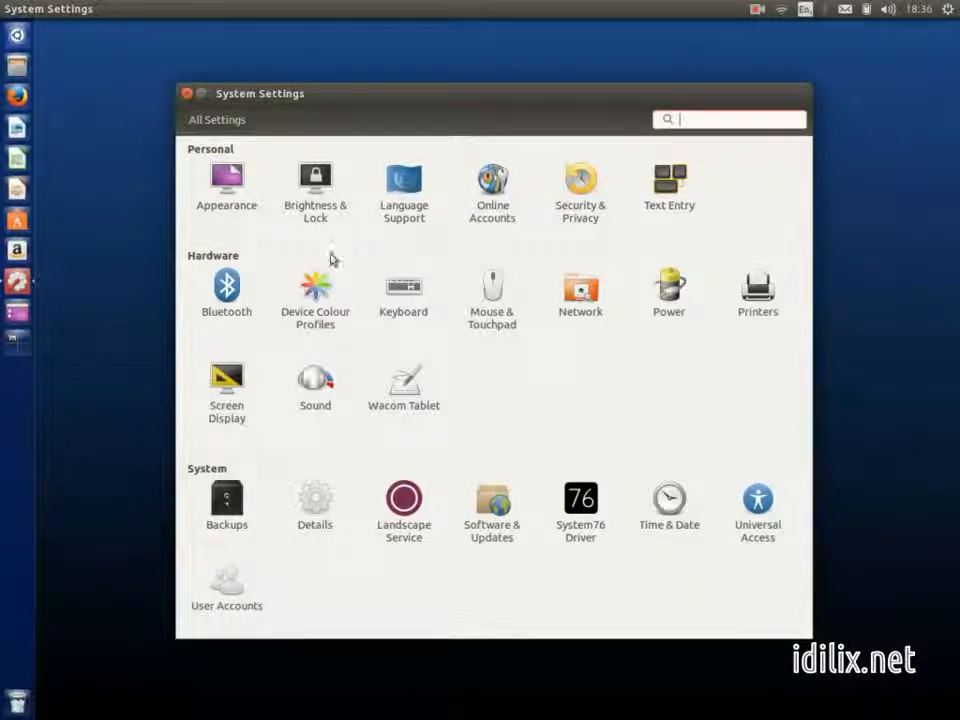
left_click(188, 95)
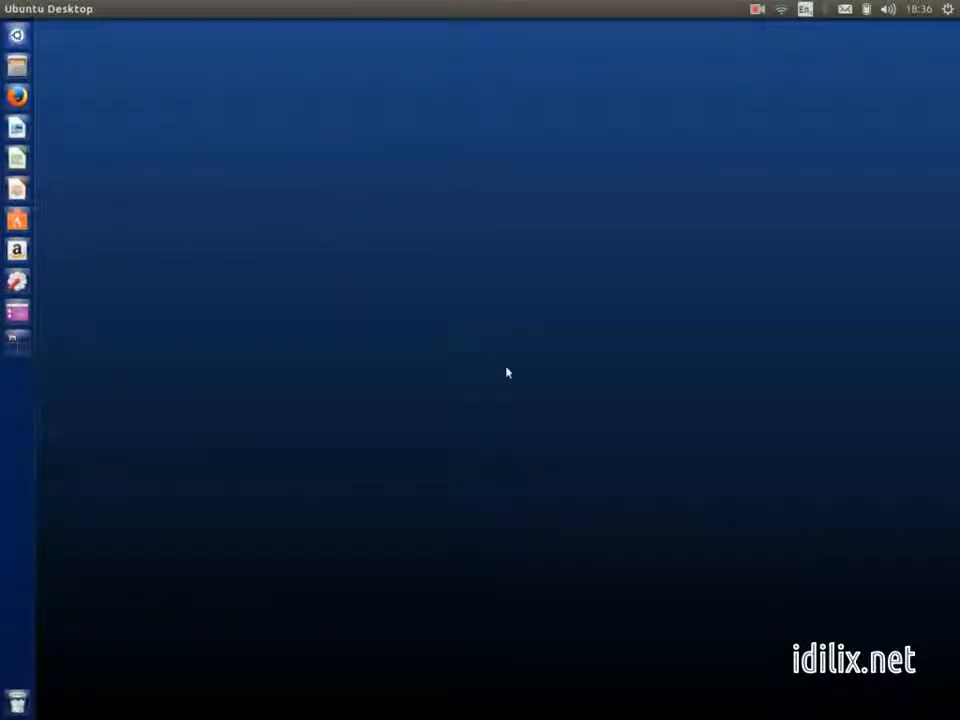
left_click(754, 17)
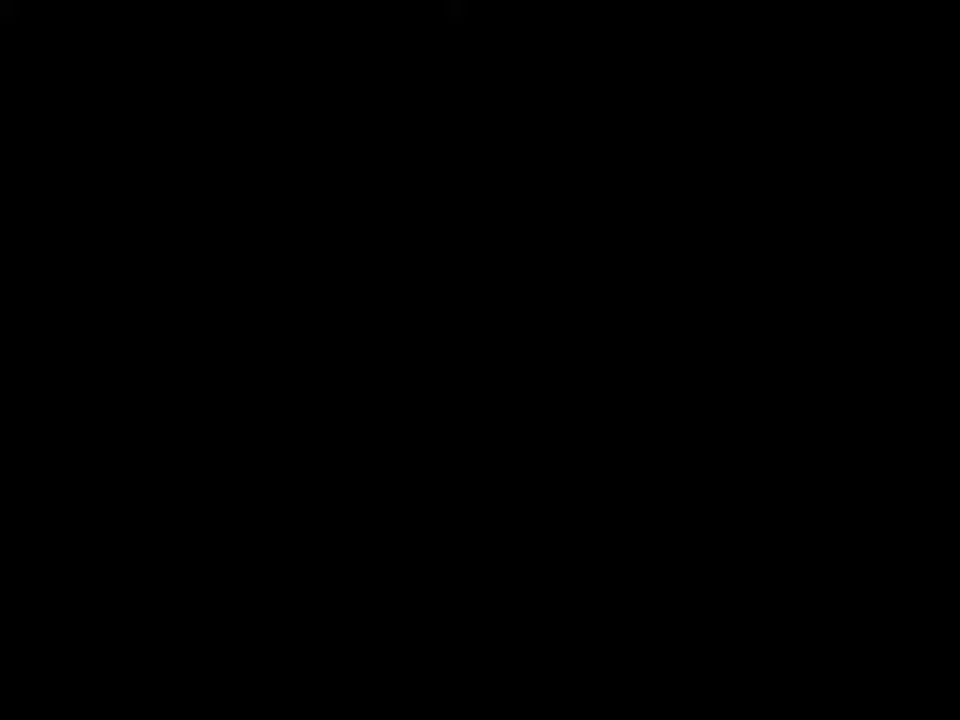